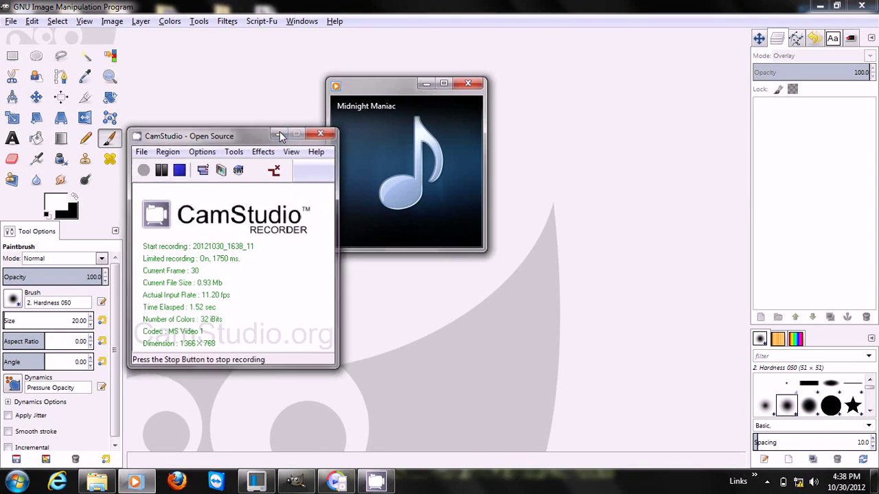
Minimize the CamStudio and Midnight Maniac media player windows to reveal the empty GIMP workspace.
left_click(427, 83)
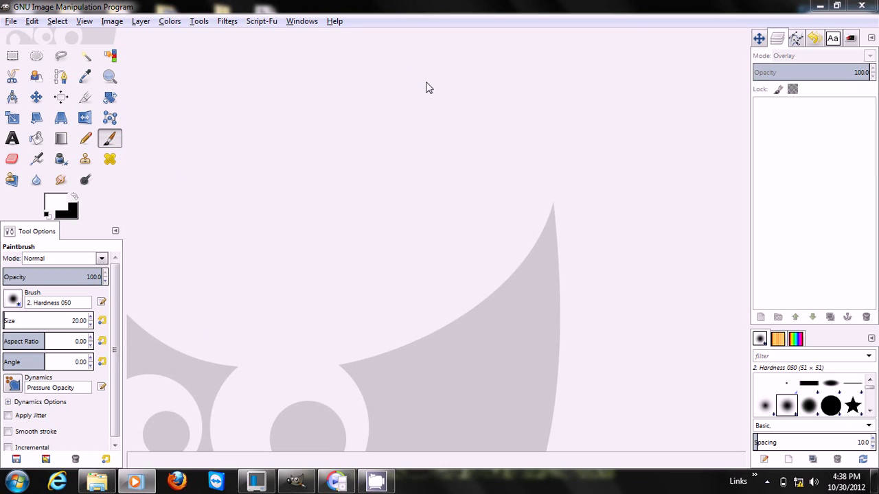
Open eye.jpg (600×440) from the Pictures folder through File > Open.
left_click(11, 21)
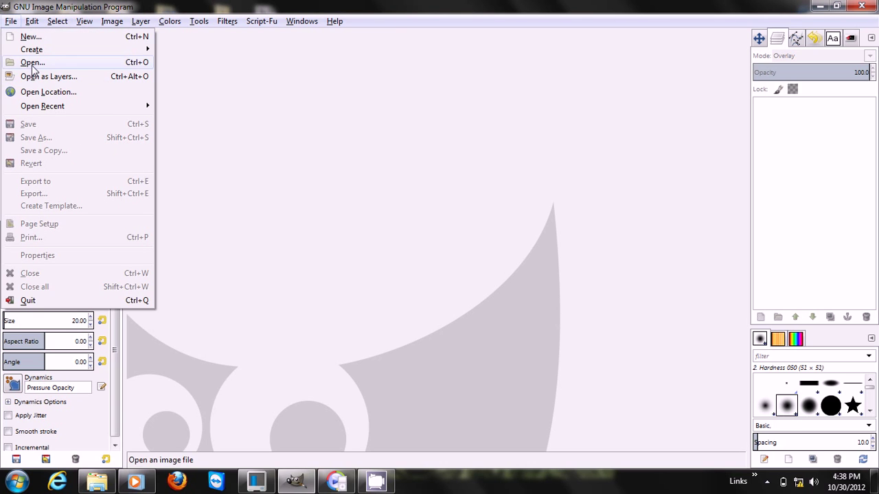
left_click(32, 62)
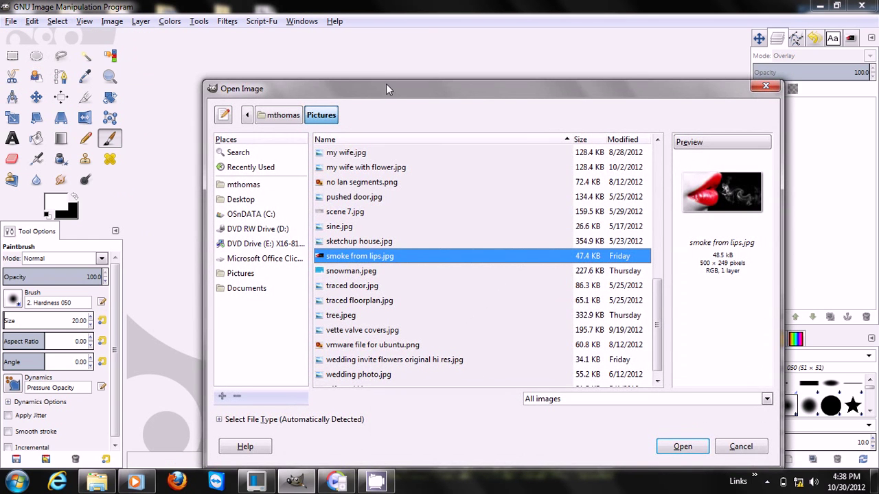
left_click_drag(388, 89, 355, 68)
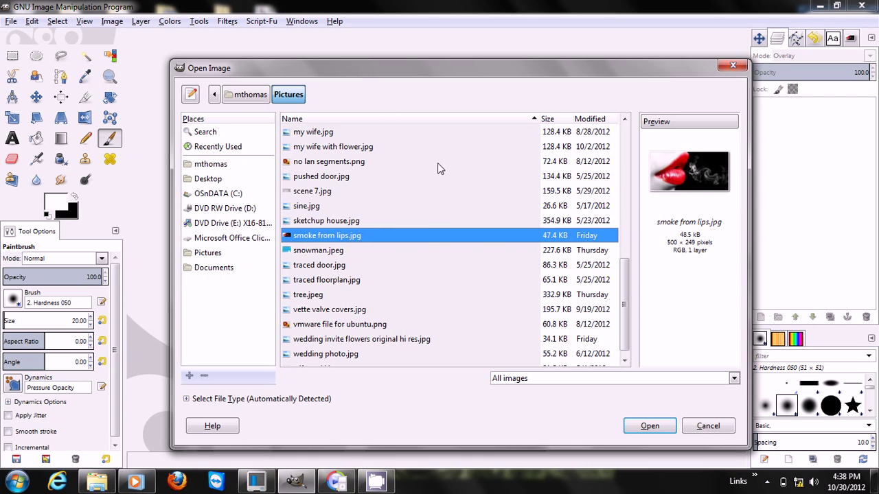
left_click_drag(623, 300, 631, 162)
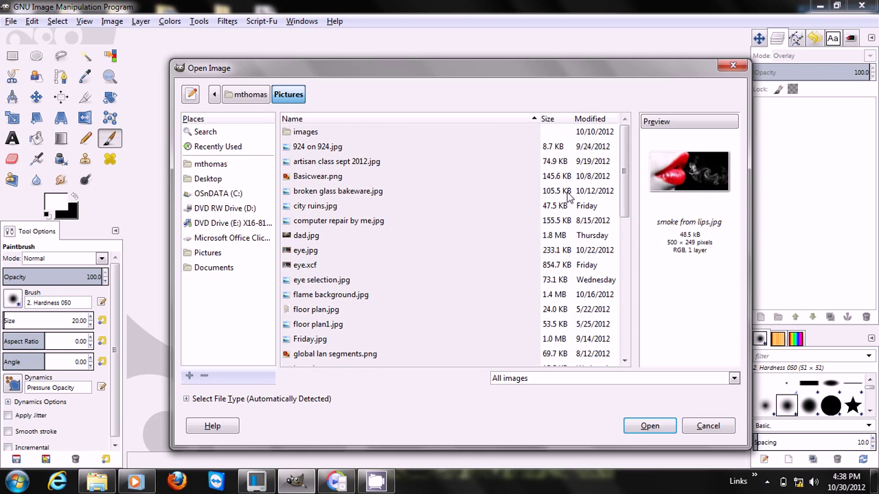
left_click(305, 251)
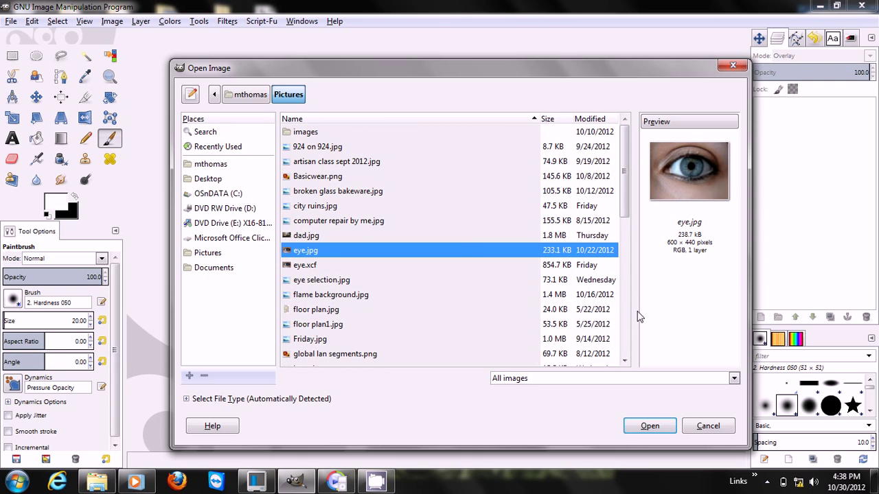
left_click(649, 427)
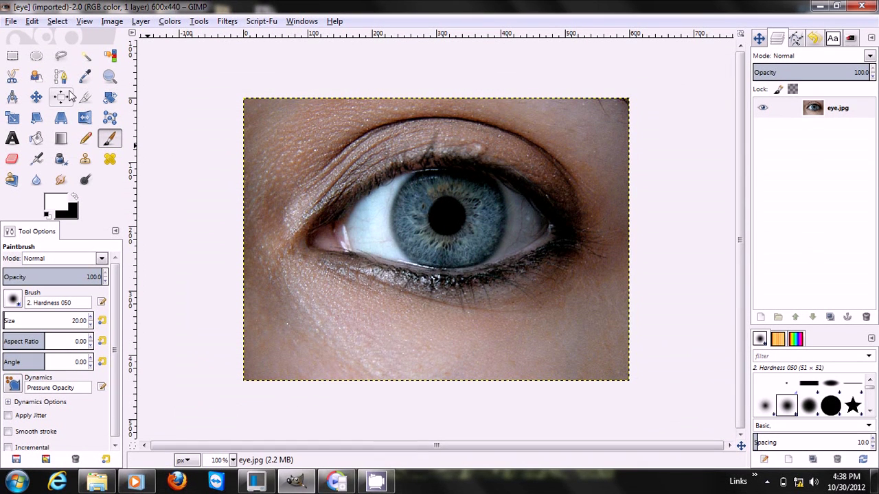
Draw an adjusted ellipse selection around the iris, then subtract a 59×63 px ellipse over the pupil.
left_click(45, 63)
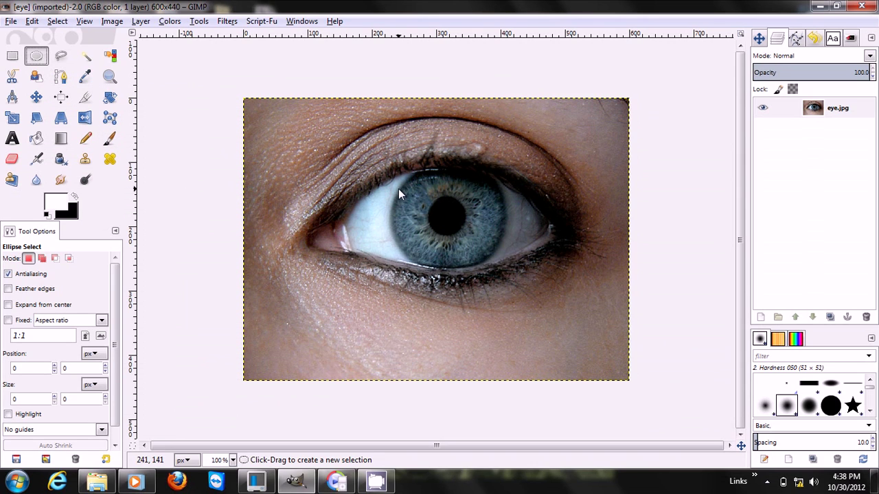
left_click_drag(398, 189, 501, 268)
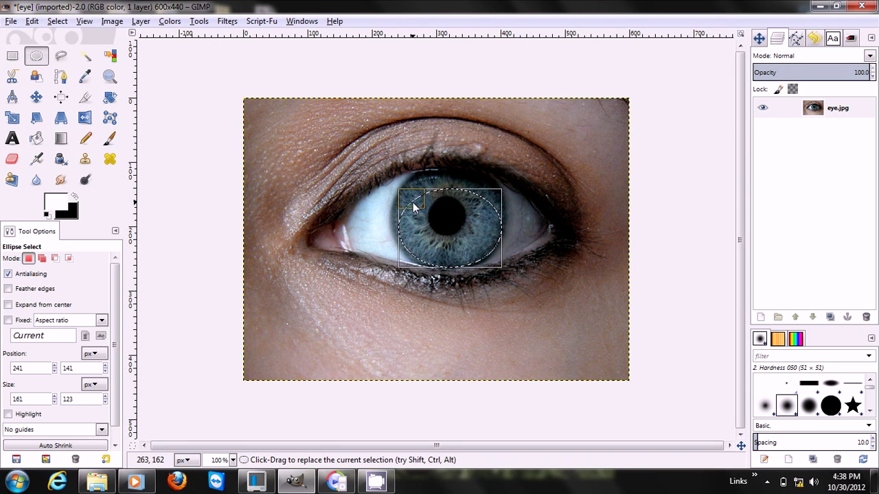
left_click_drag(417, 205, 409, 182)
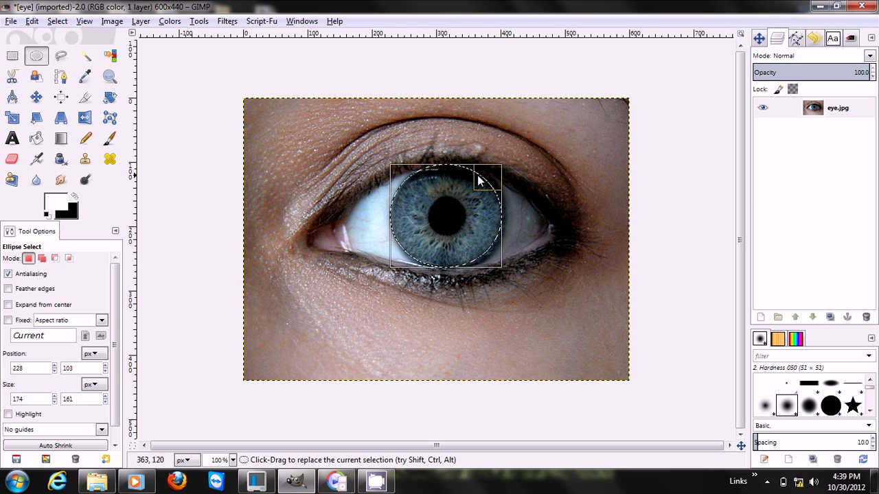
left_click_drag(489, 177, 495, 173)
left_click_drag(500, 255, 499, 255)
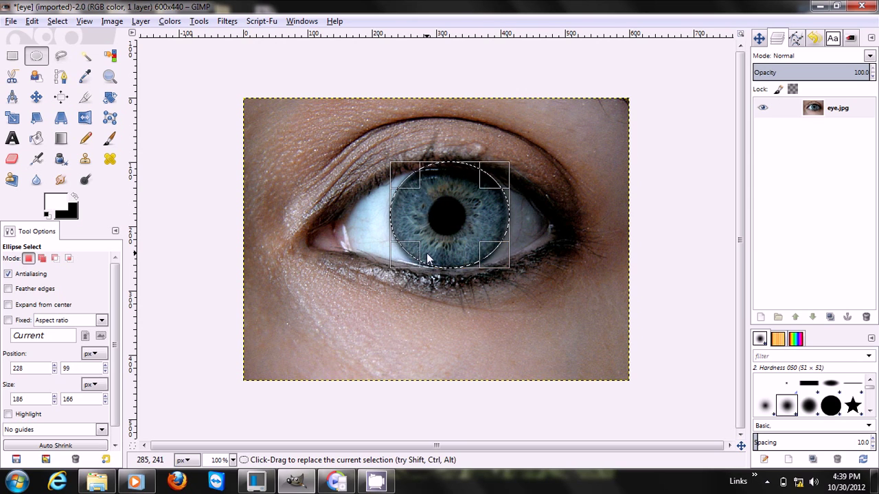
left_click_drag(418, 253, 416, 256)
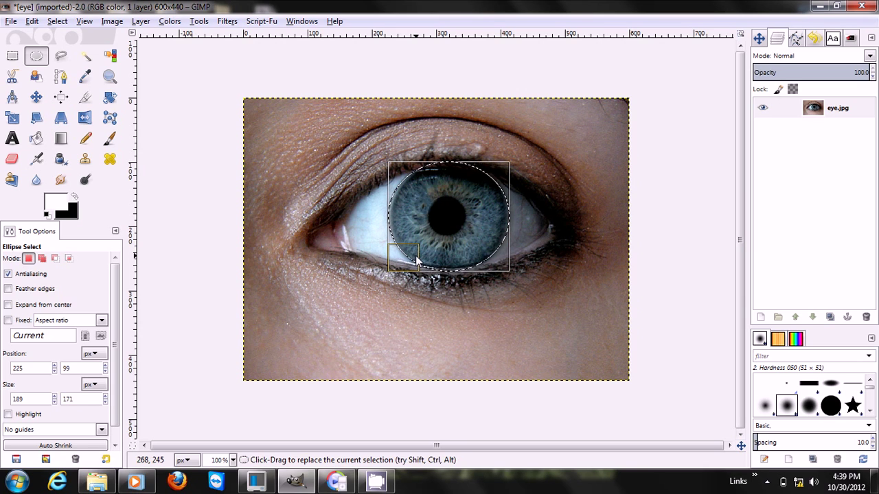
key("ctrl")
mouse_move(428, 207)
left_mouse_down()
mouse_move(470, 240)
mouse_move(448, 212)
mouse_move(448, 236)
mouse_move(429, 218)
left_mouse_up()
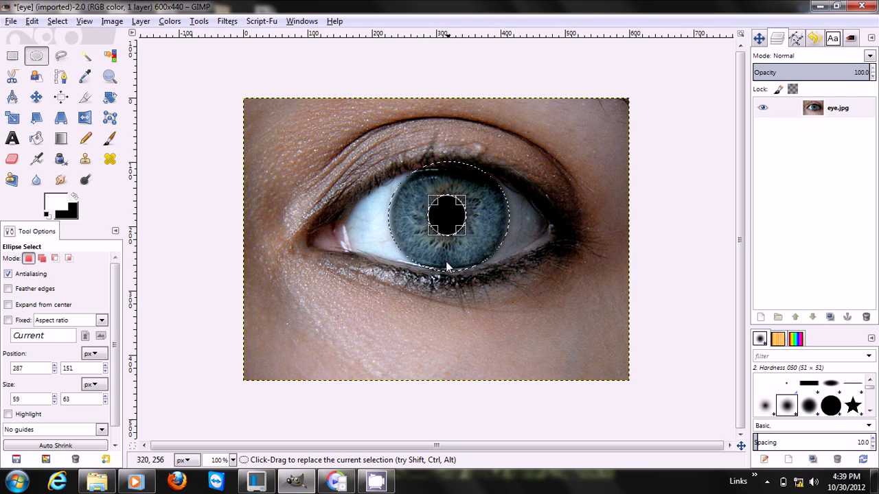
Copy the iris ring selection, paste it, and convert it to a new layer named Pasted Layer.
left_click(444, 218)
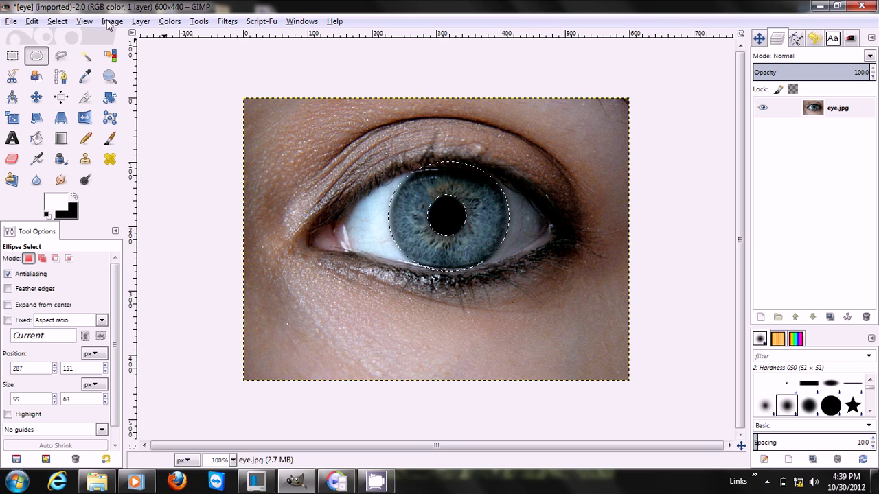
left_click(58, 21)
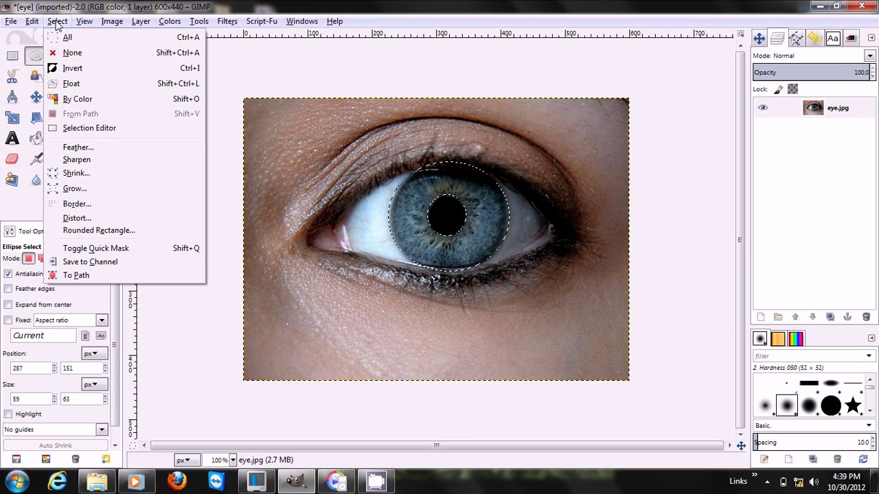
mouse_move(34, 22)
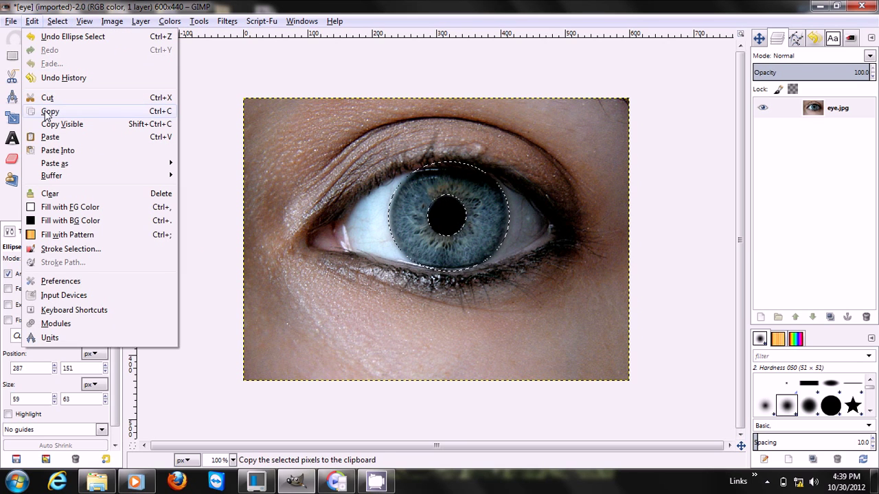
left_click(46, 114)
left_click(34, 21)
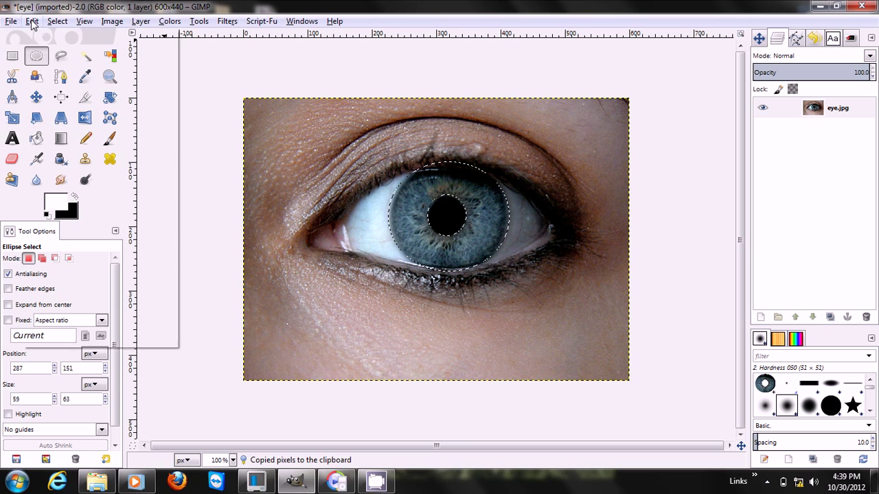
left_click(52, 137)
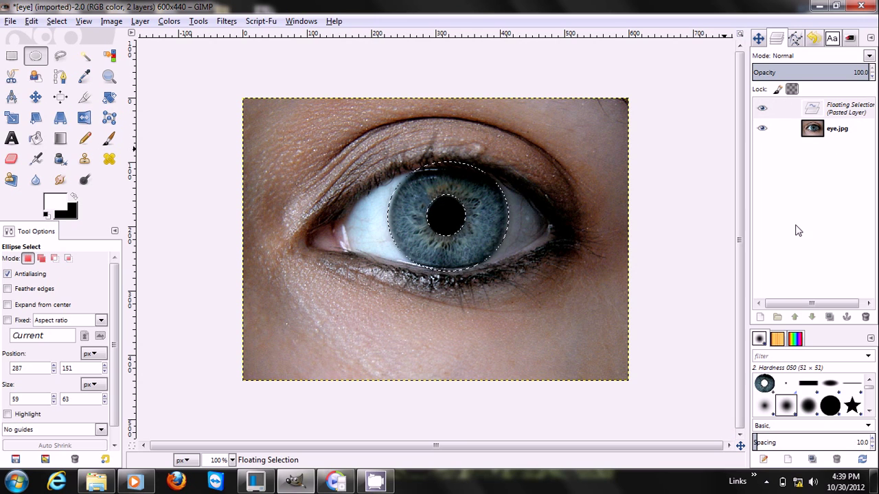
left_click(760, 318)
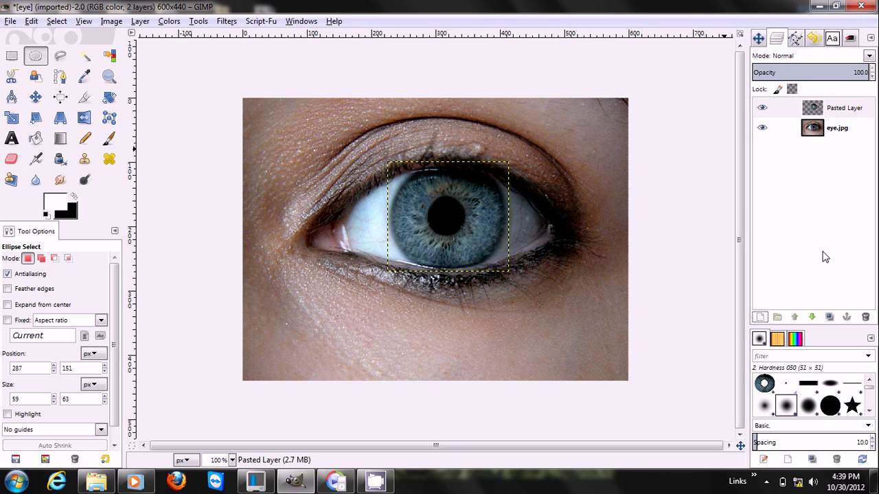
Hide the eye.jpg layer so only the iris ring shows, and pick the Blend tool.
left_click(762, 128)
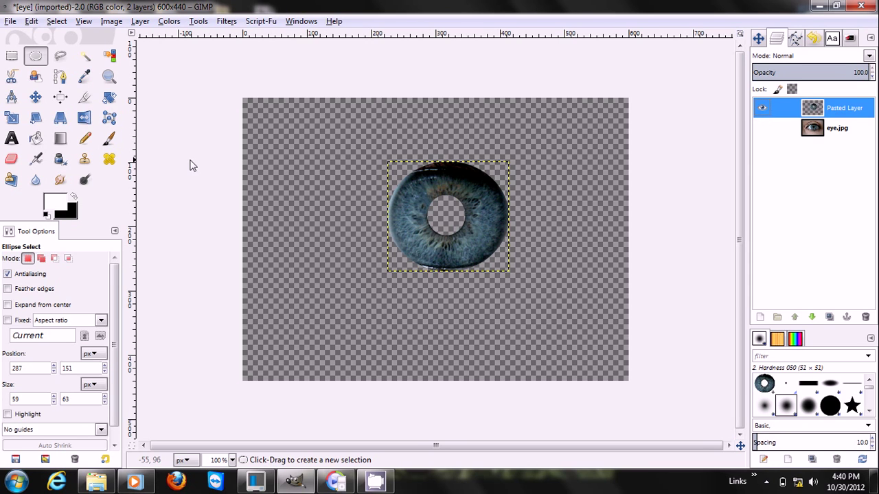
left_click(61, 139)
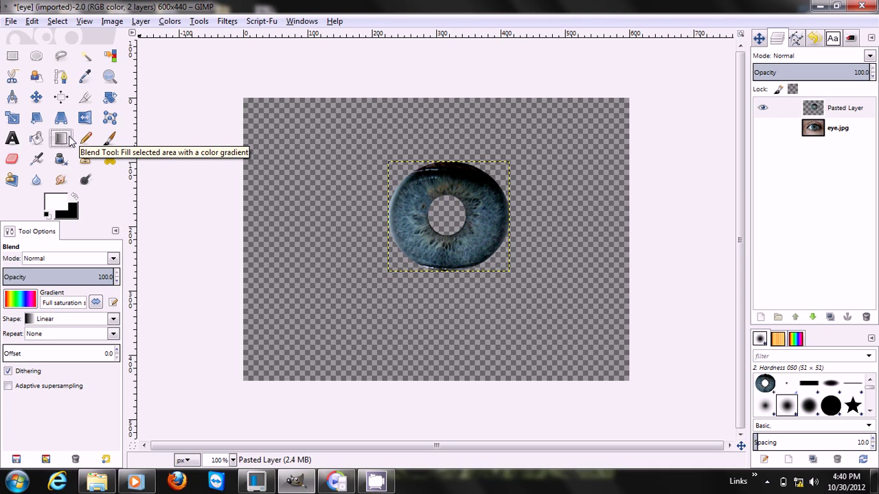
Set the Blend gradient shape to Spiral (cw), test a rainbow fill on the iris, then undo it.
left_click(21, 299)
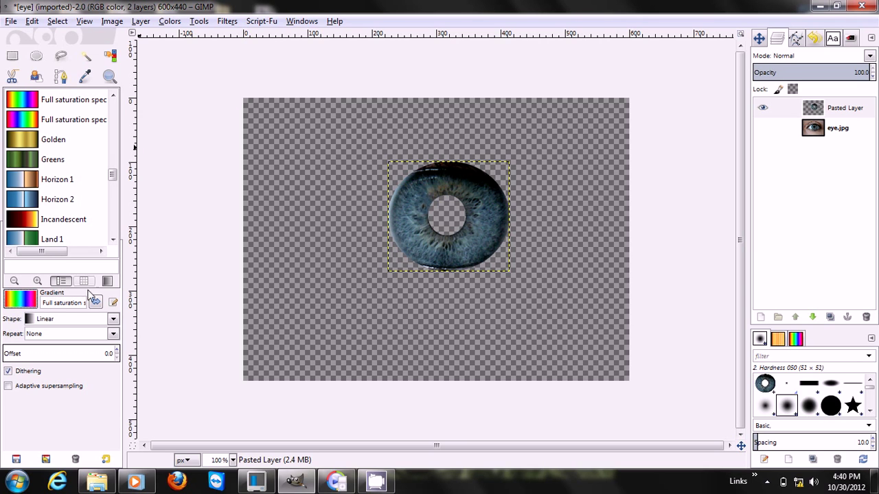
left_click(114, 320)
left_click(113, 318)
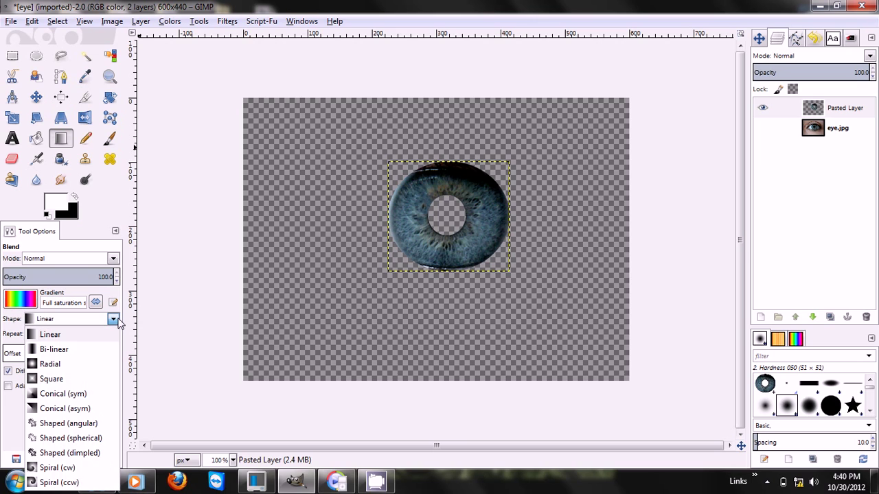
left_click(61, 468)
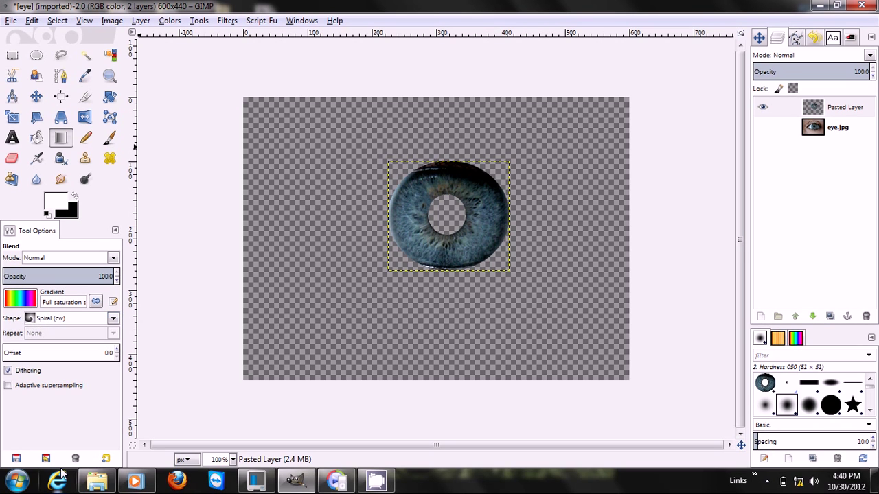
left_click_drag(388, 188, 548, 209)
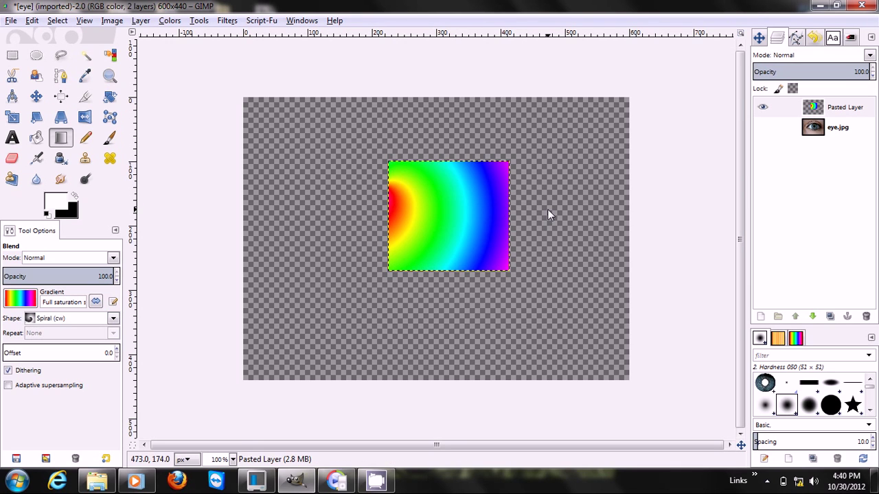
key("ctrl+z")
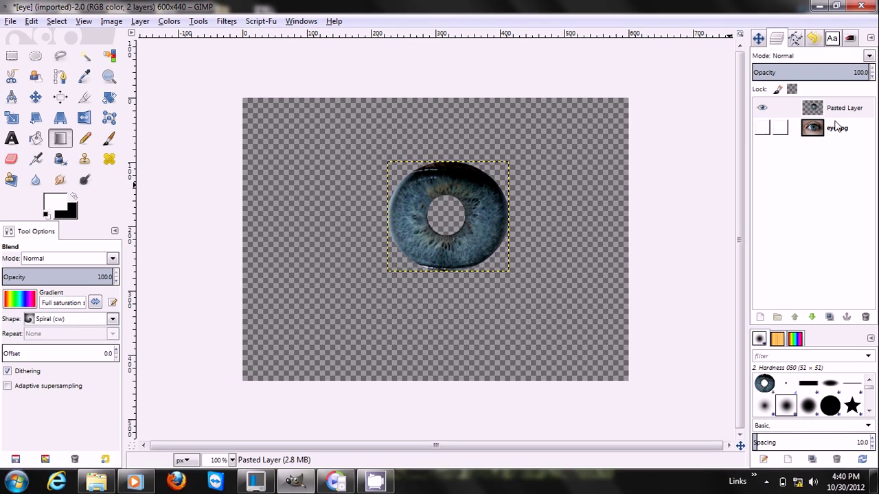
Select the Pasted Layer's alpha outline and drag a rainbow spiral gradient across the iris ring.
right_click(848, 113)
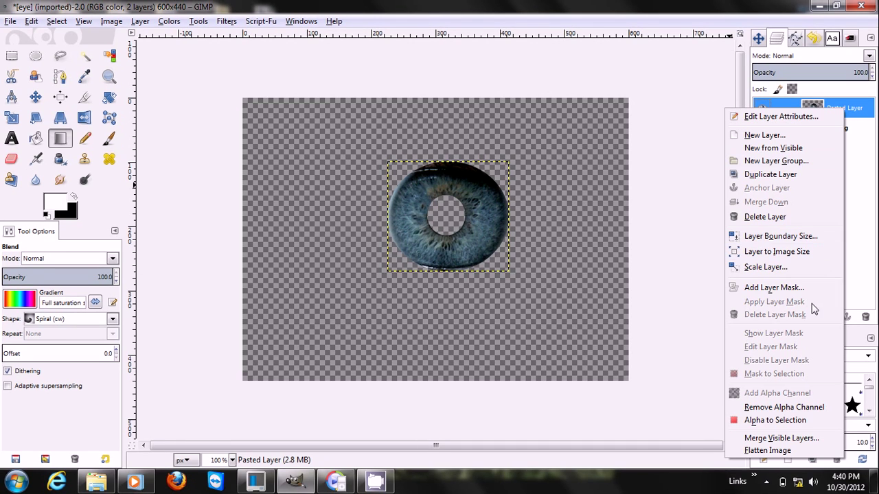
left_click(785, 420)
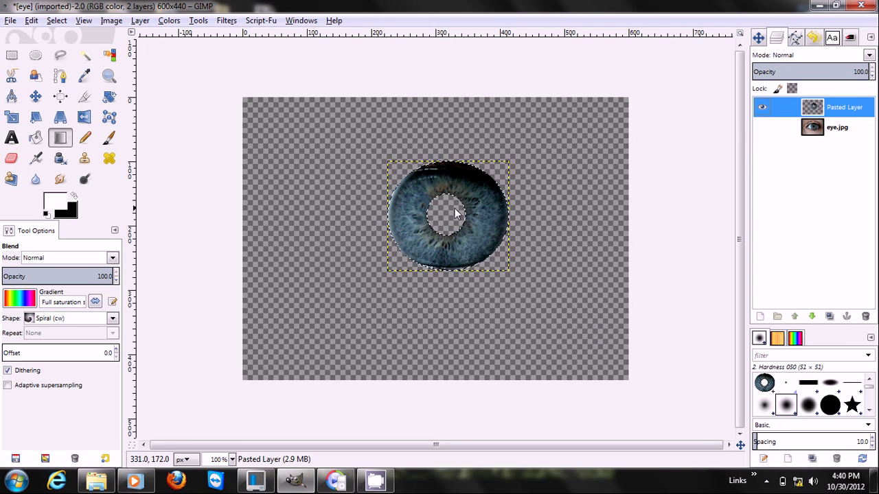
left_click_drag(451, 208, 504, 223)
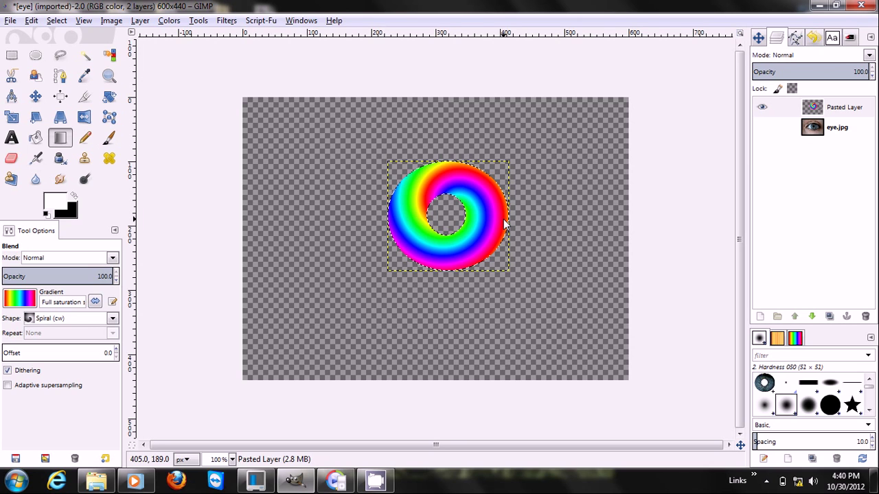
Set the Pasted Layer to Overlay mode and make eye.jpg visible and active again.
left_click(869, 55)
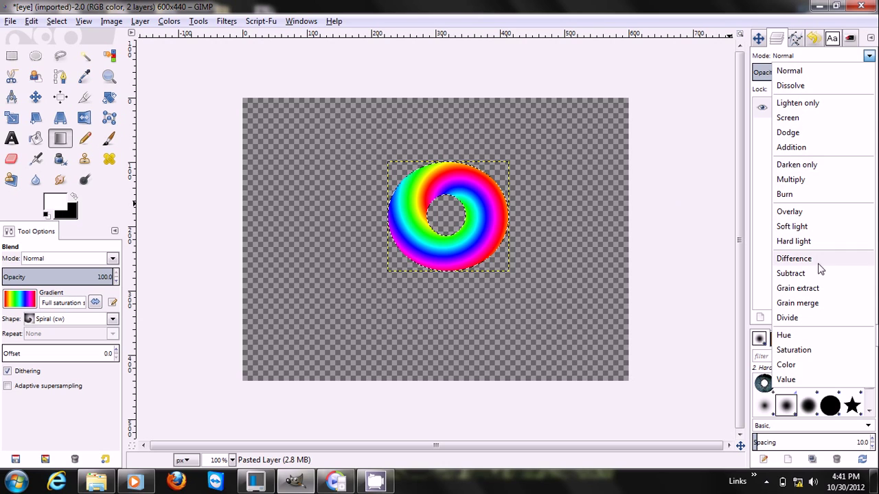
left_click(821, 214)
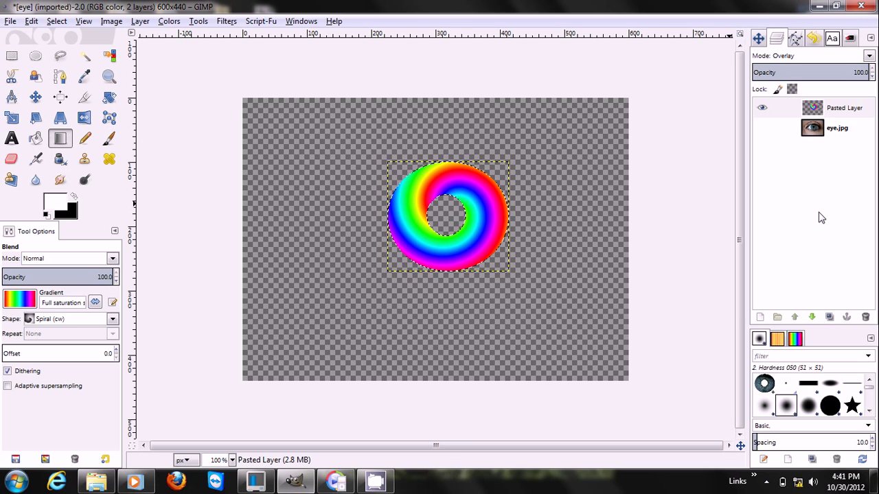
left_click(762, 127)
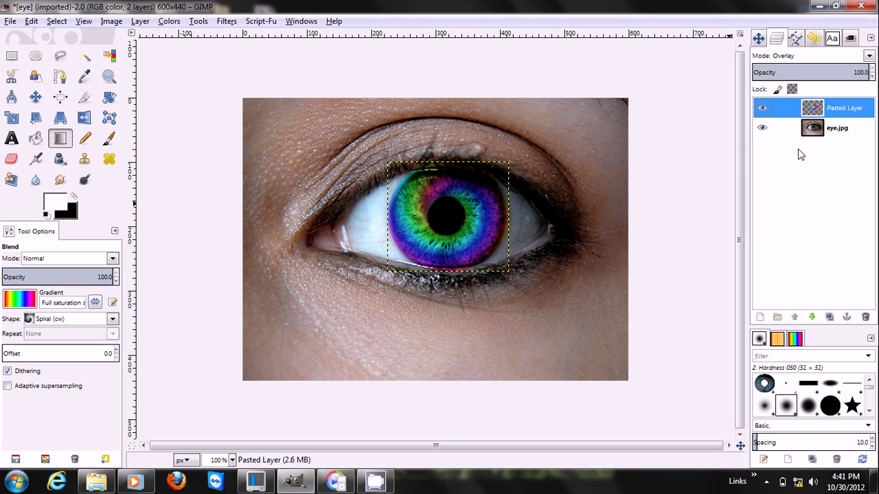
left_click(862, 134)
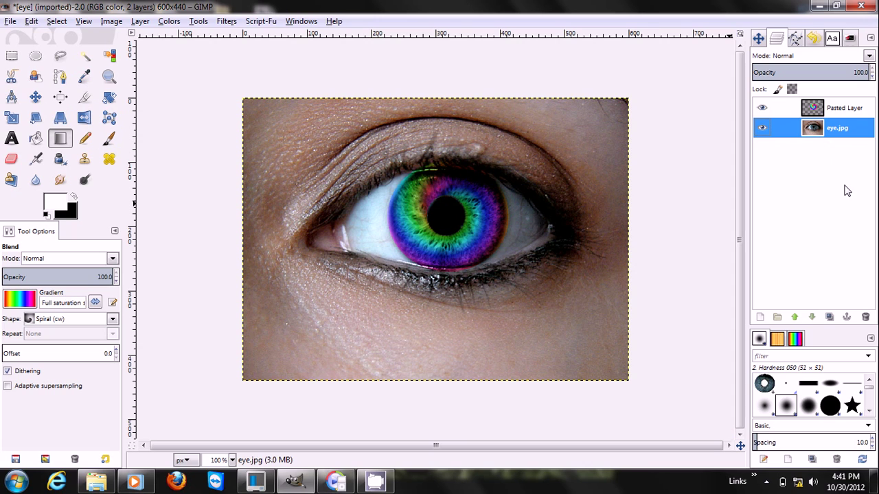
Step the Undo History back to Floating Selection to Layer, removing the rainbow fill.
left_click(812, 40)
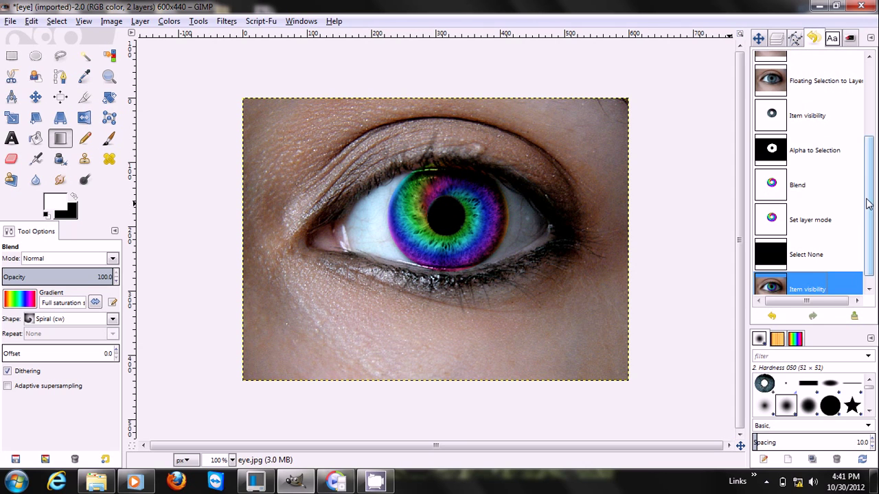
left_click_drag(870, 205, 869, 124)
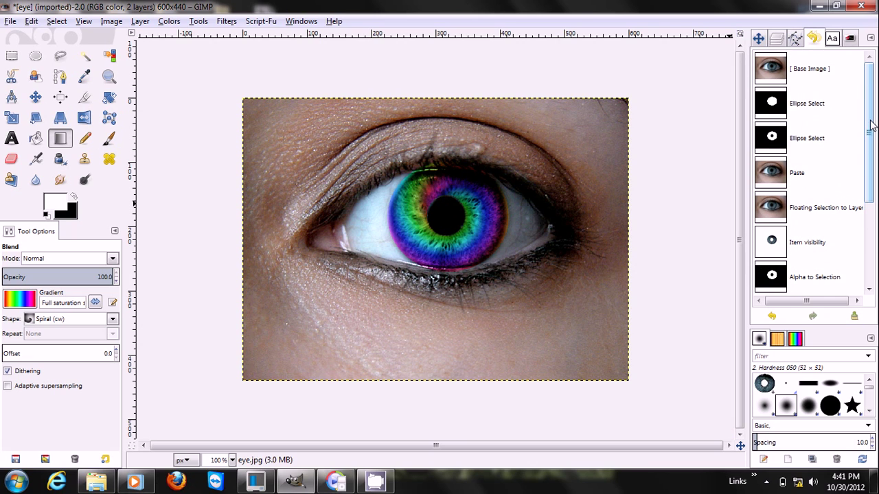
left_click(778, 214)
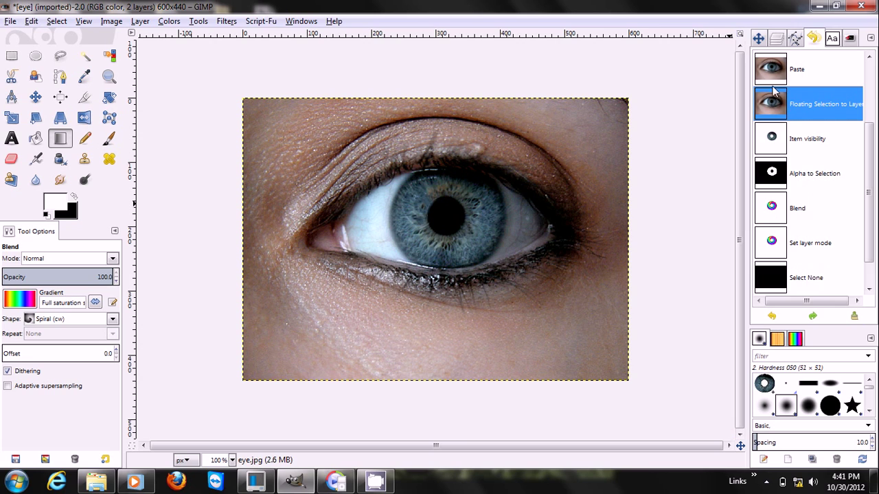
left_click(776, 40)
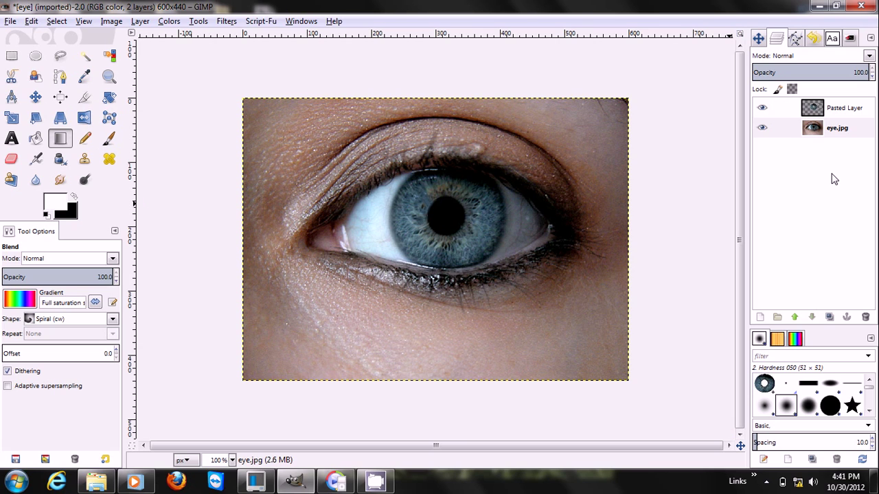
left_click(813, 38)
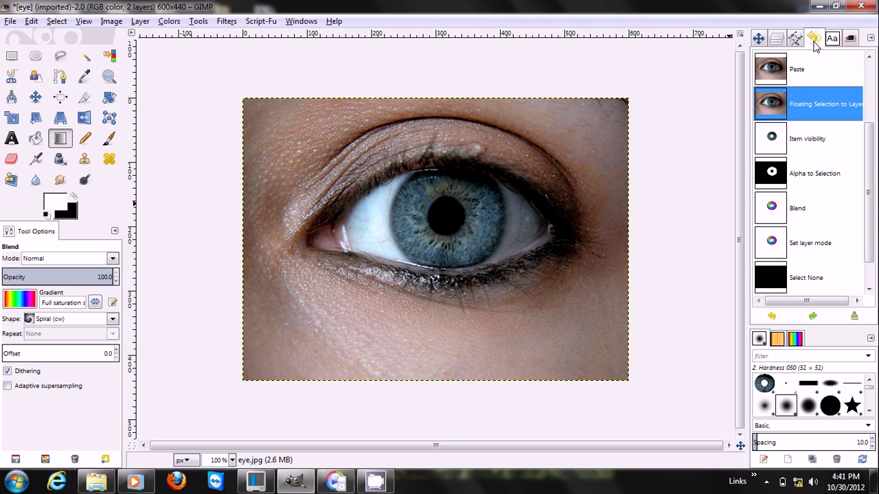
left_click_drag(868, 158, 868, 93)
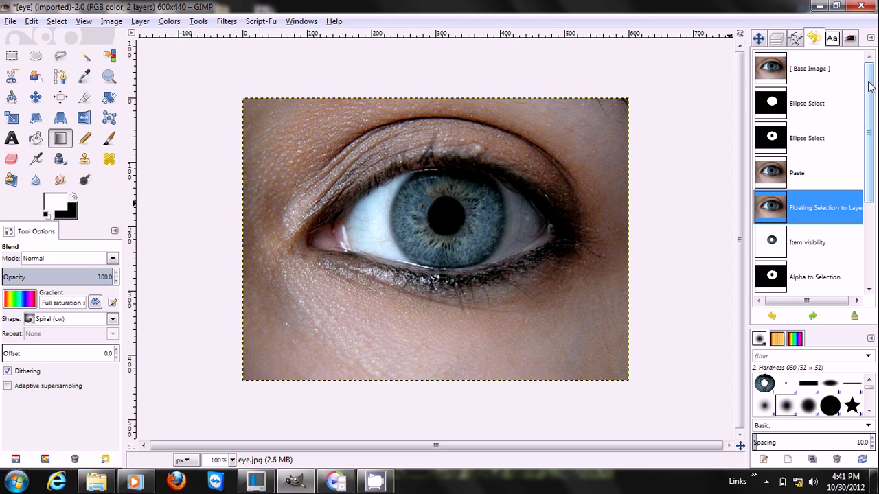
Revert to the second Ellipse Select step and toggle Quick Mask on over the iris selection.
left_click(772, 135)
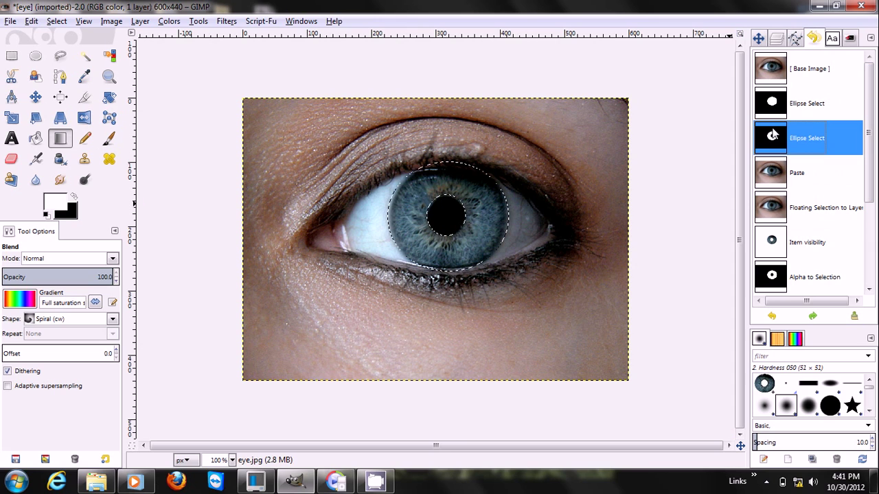
left_click(776, 39)
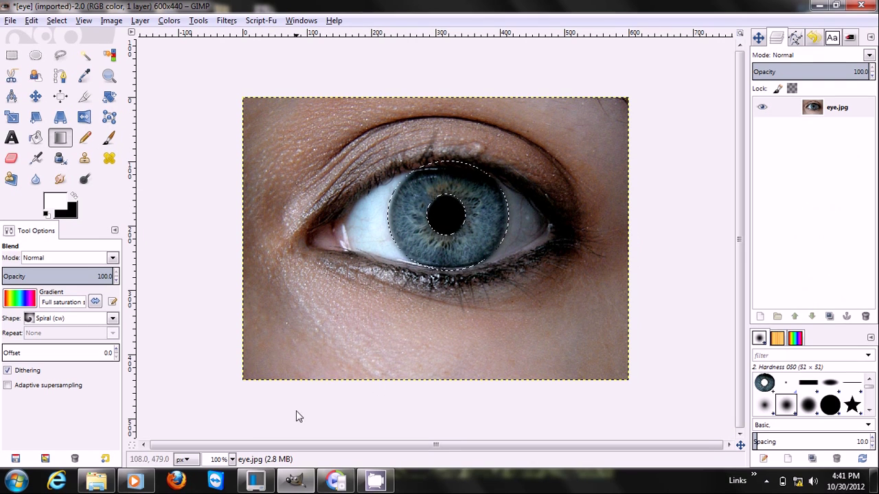
left_click(134, 446)
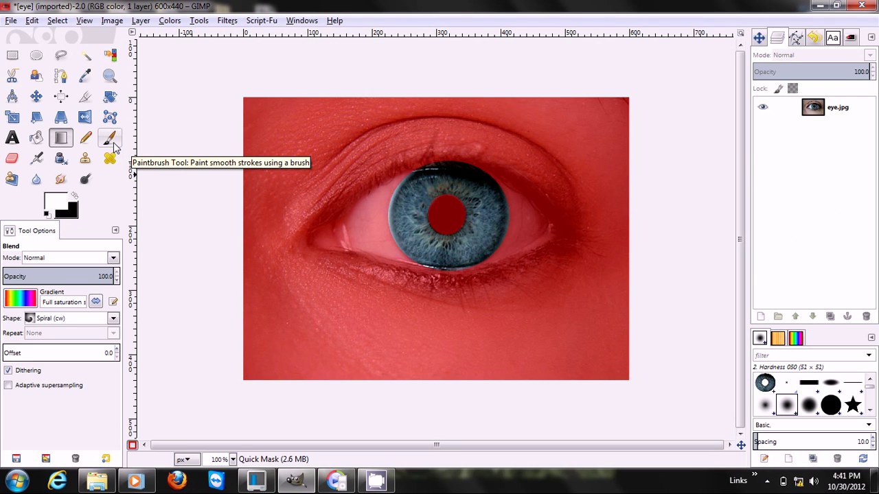
Paint zigzag streaks across the iris in Quick Mask with the Paintbrush, then toggle back to a selection.
left_click(110, 140)
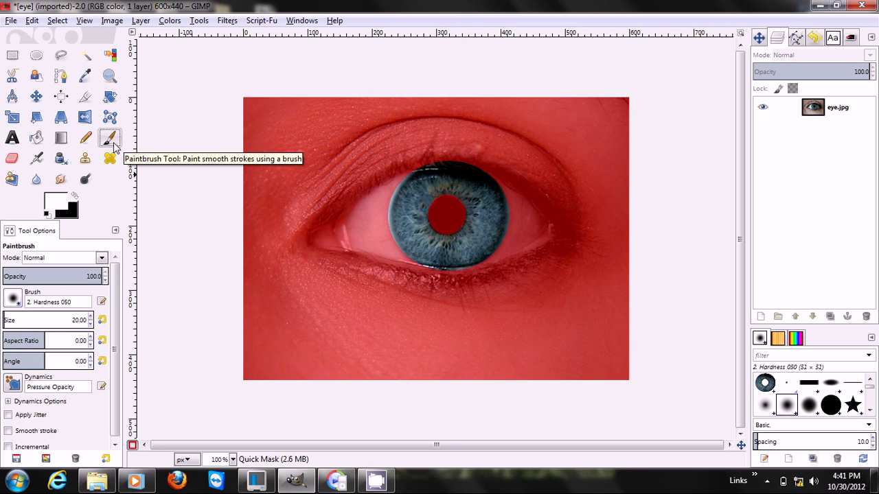
left_click_drag(344, 190, 374, 185)
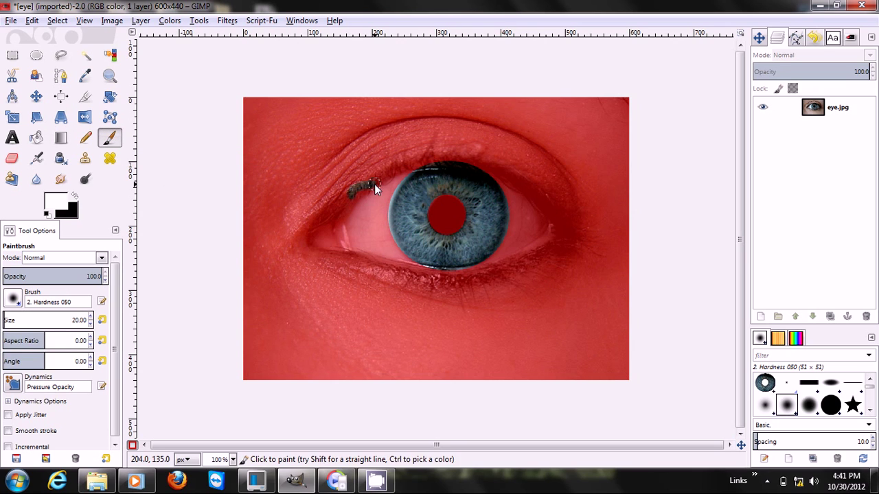
key("ctrl+z")
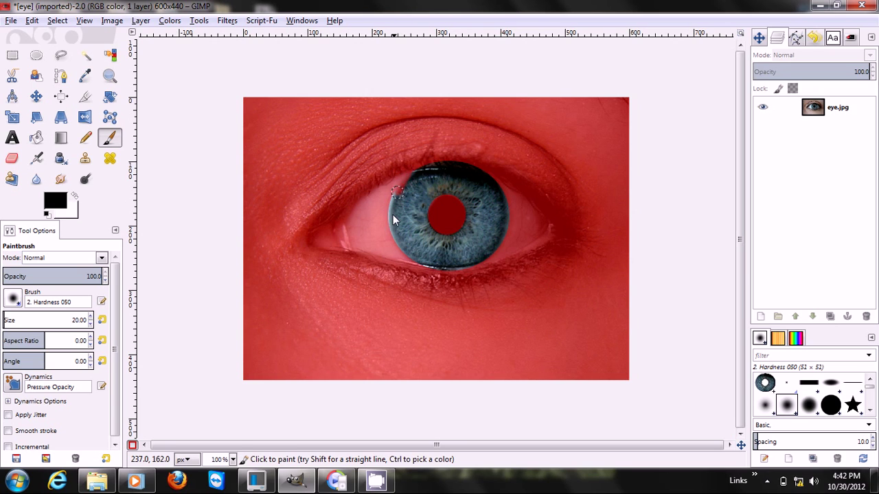
mouse_move(430, 181)
left_mouse_down()
mouse_move(399, 291)
mouse_move(428, 222)
mouse_move(441, 208)
mouse_move(475, 208)
mouse_move(518, 148)
mouse_move(501, 265)
left_mouse_up()
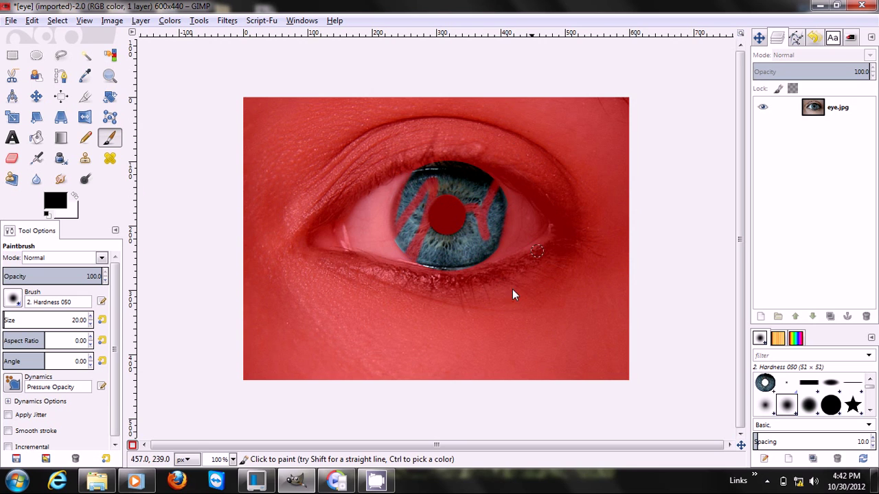
left_click(132, 446)
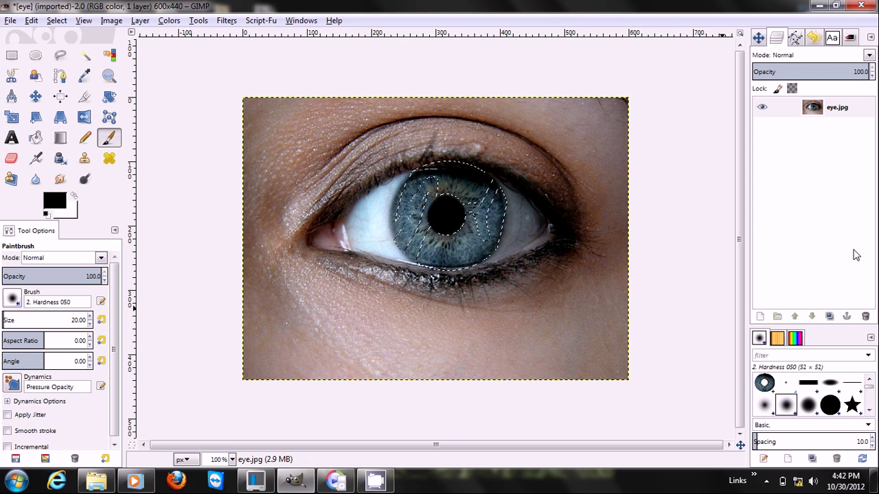
Copy and paste the streaked iris onto a new Pasted Layer, then use Alpha to Selection to select its shape.
left_click(113, 20)
mouse_move(37, 22)
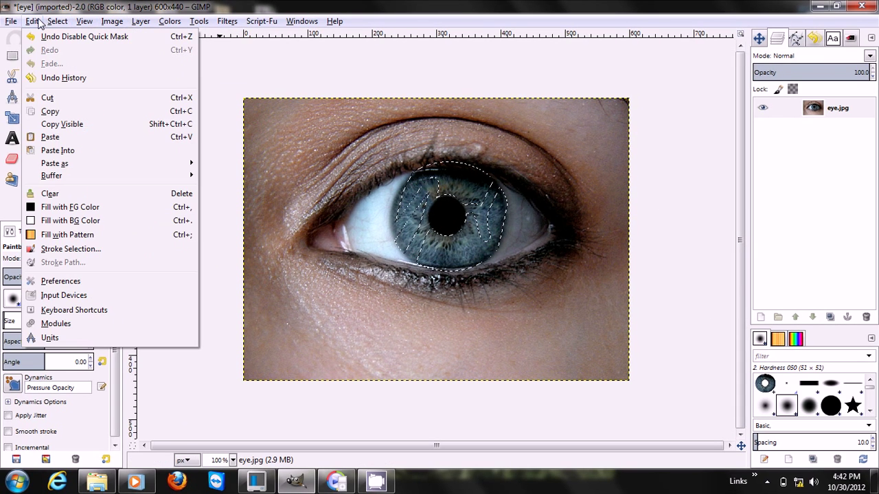
left_click(50, 112)
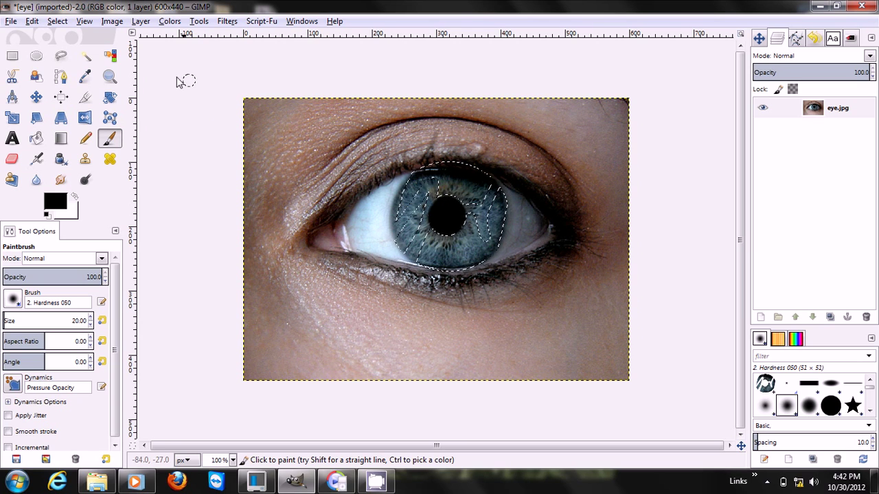
left_click(32, 20)
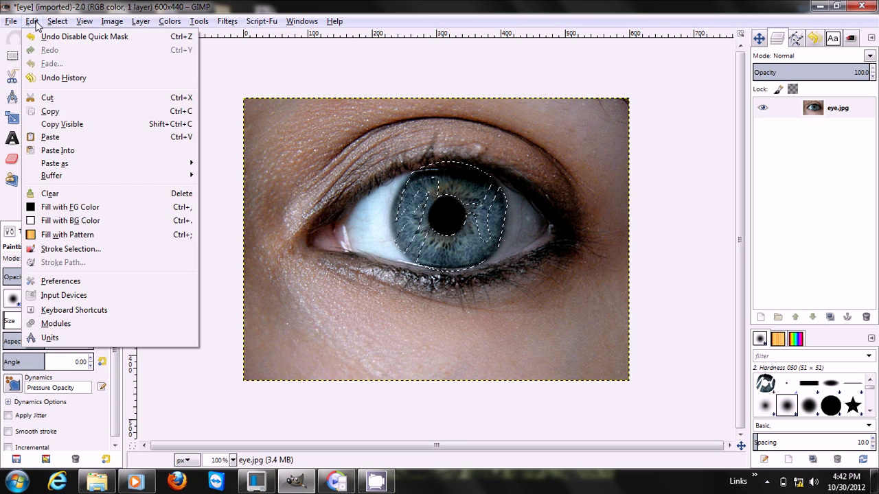
left_click(51, 137)
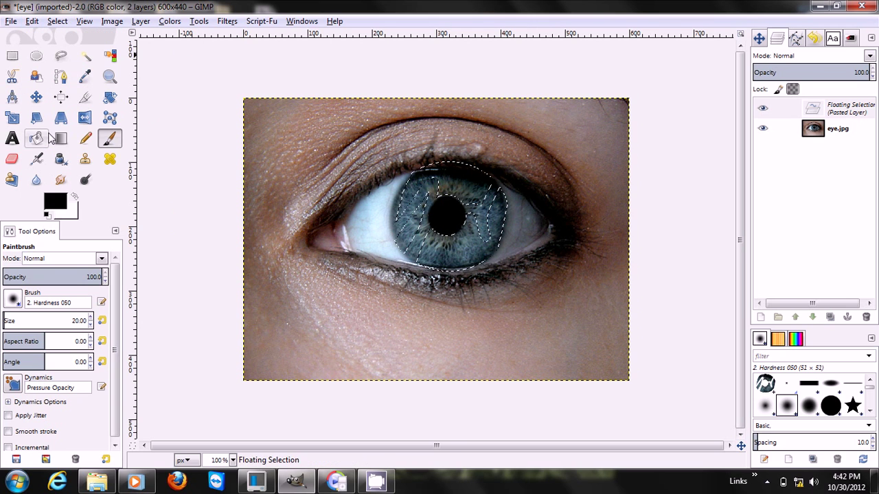
left_click(760, 317)
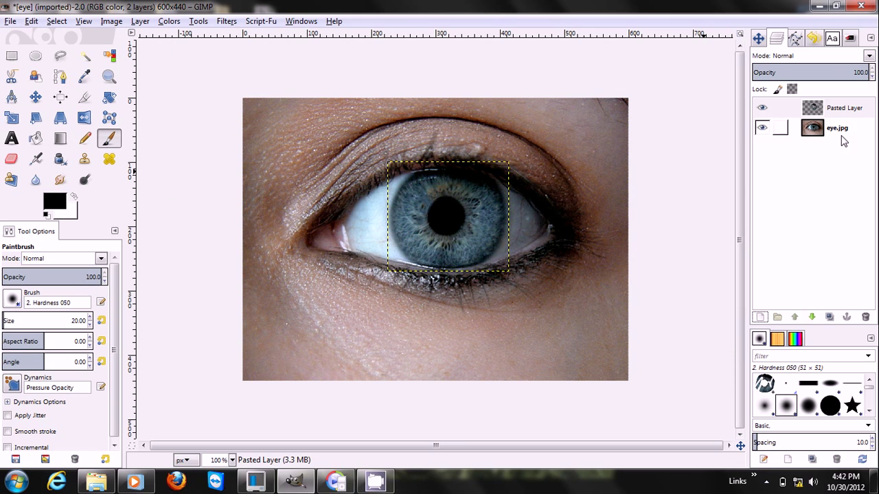
right_click(851, 108)
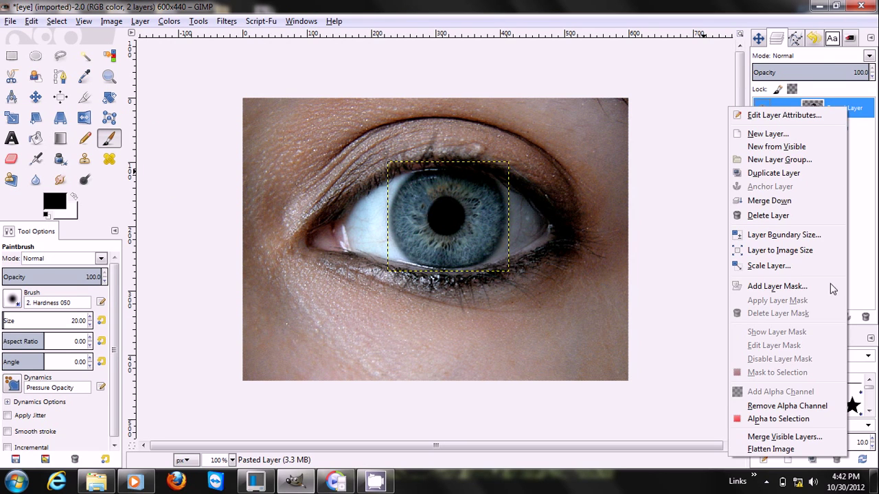
left_click(793, 419)
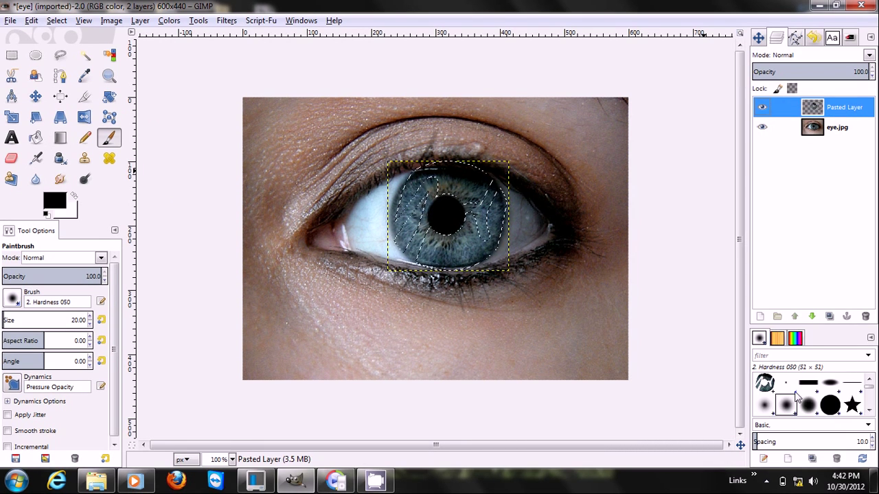
Colorize the selected iris deep blue at hue 221, then select none.
left_click(199, 21)
mouse_move(182, 24)
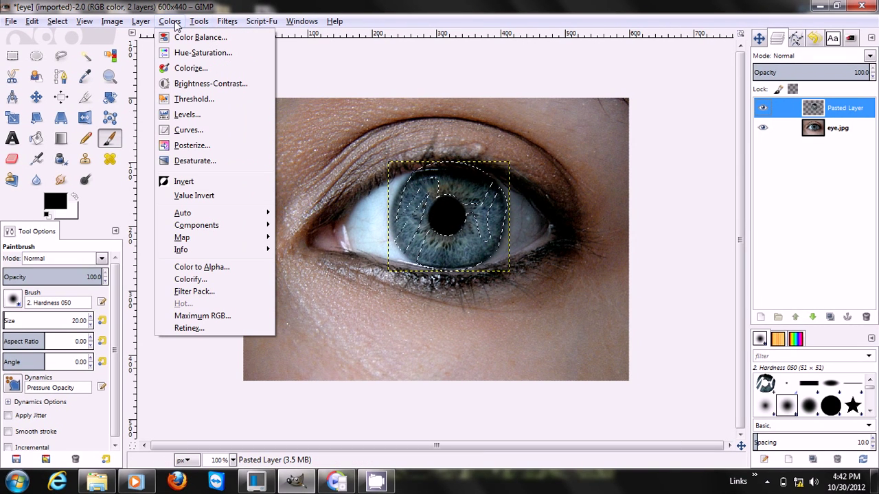
left_click(187, 68)
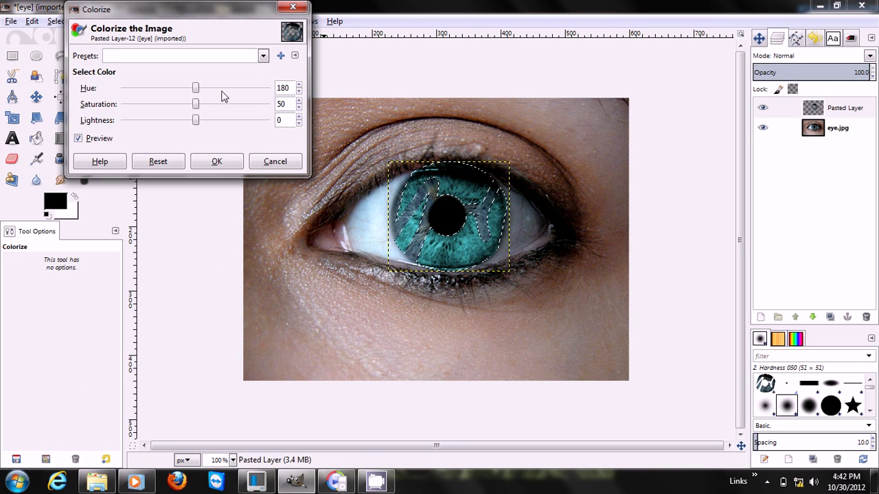
mouse_move(196, 90)
left_mouse_down()
mouse_move(226, 90)
mouse_move(212, 90)
left_mouse_up()
left_click(229, 163)
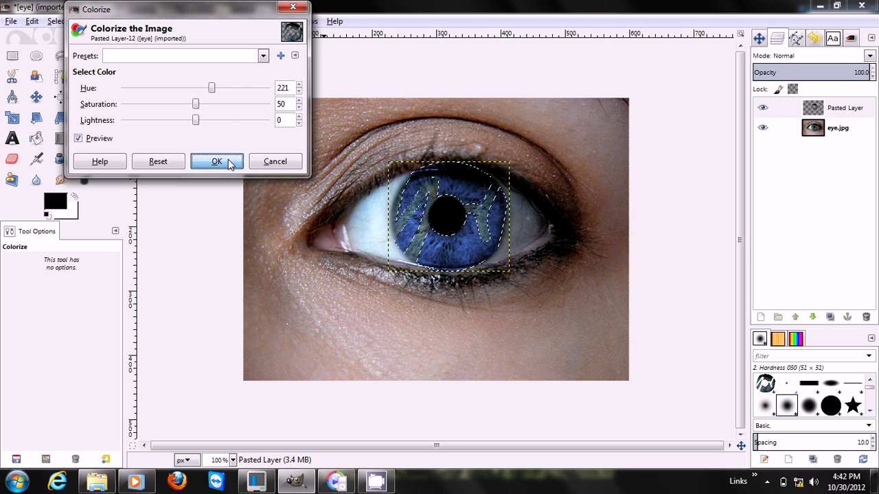
key("ctrl+shift+a")
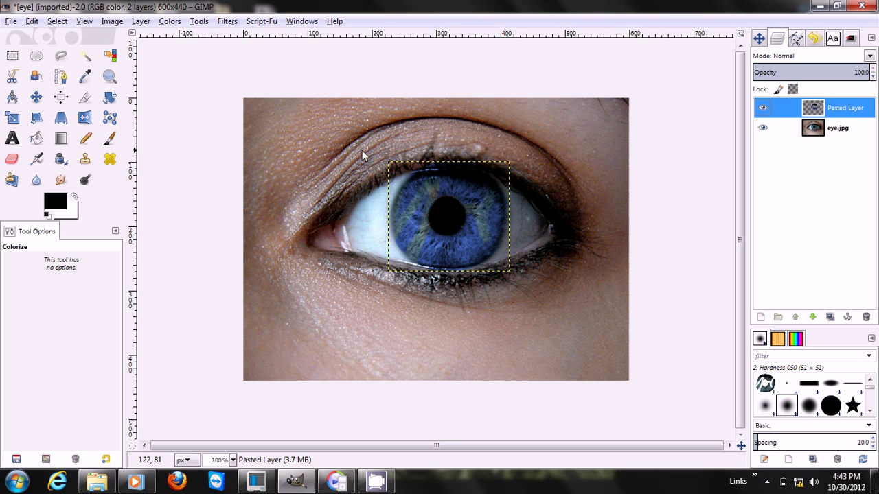
Revert the image to the earlier Ellipse Select step in Undo History.
left_click(814, 39)
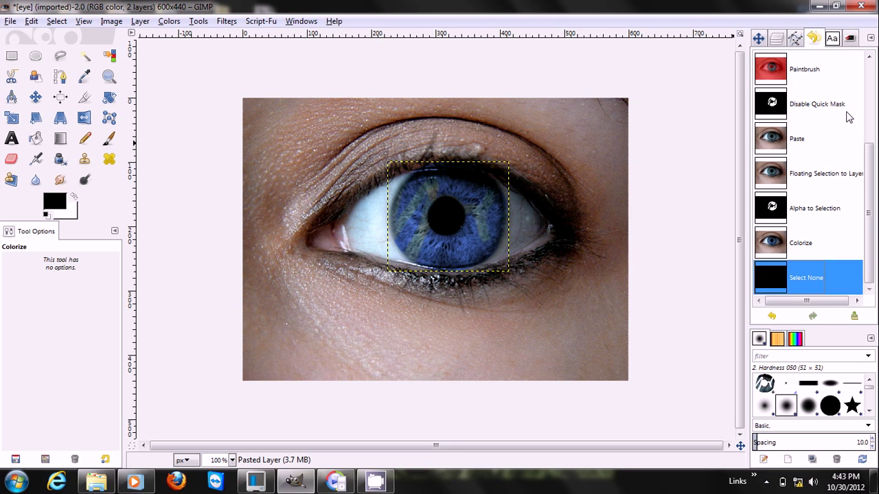
scroll(868, 162, "up", 3)
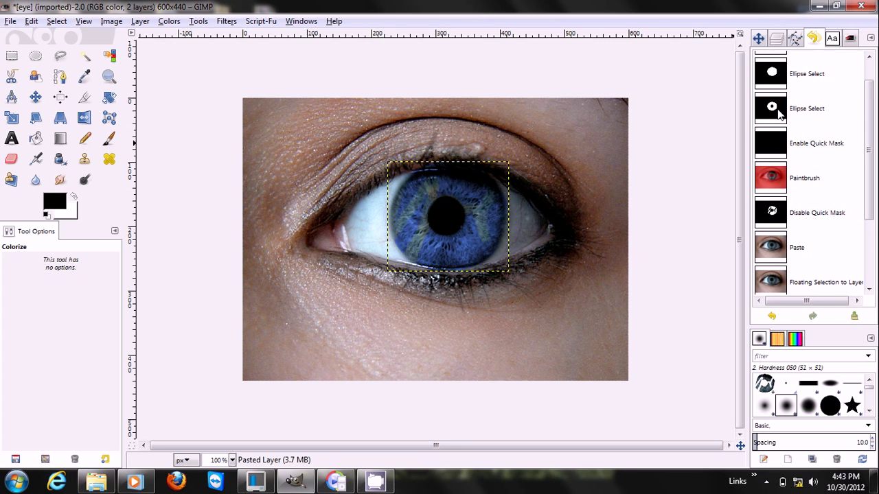
left_click(777, 110)
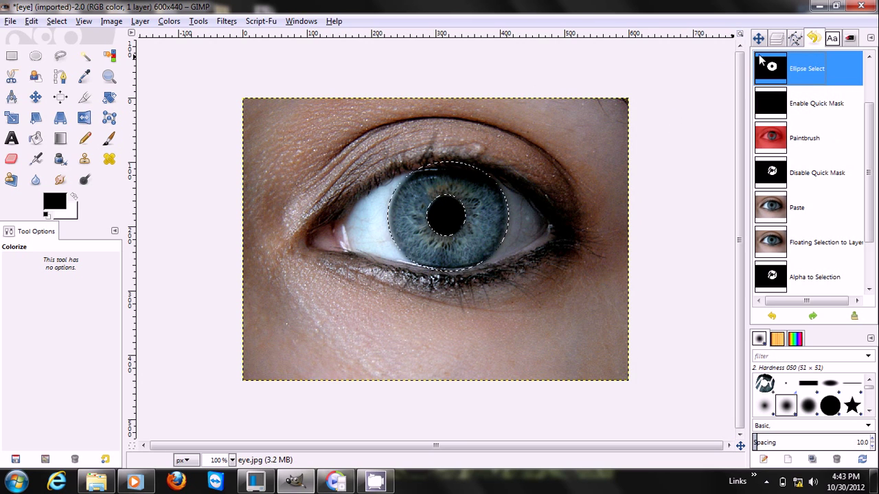
Copy the selected iris and paste it as a new Pasted Layer.
left_click(777, 39)
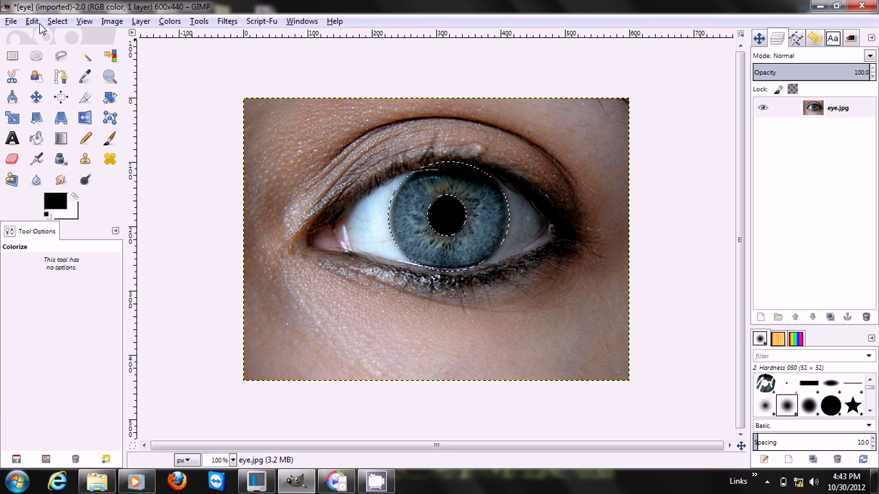
key("ctrl+c")
key("ctrl+v")
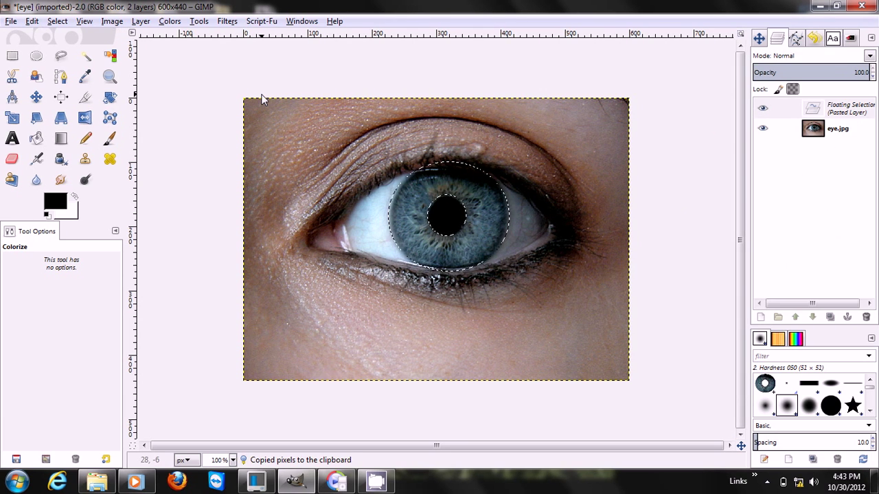
left_click(761, 319)
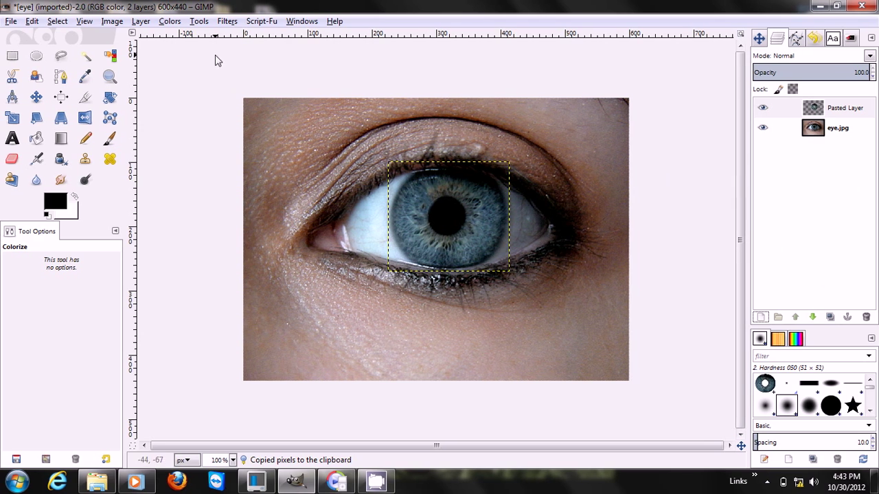
left_click(200, 22)
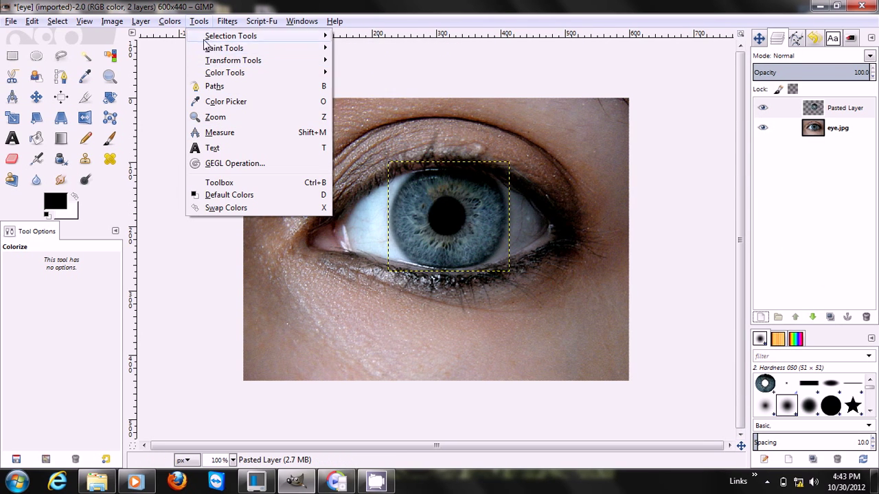
Colorize the new pasted iris with hue 203, saturation 82 and lightness 0.
mouse_move(169, 22)
left_click(175, 67)
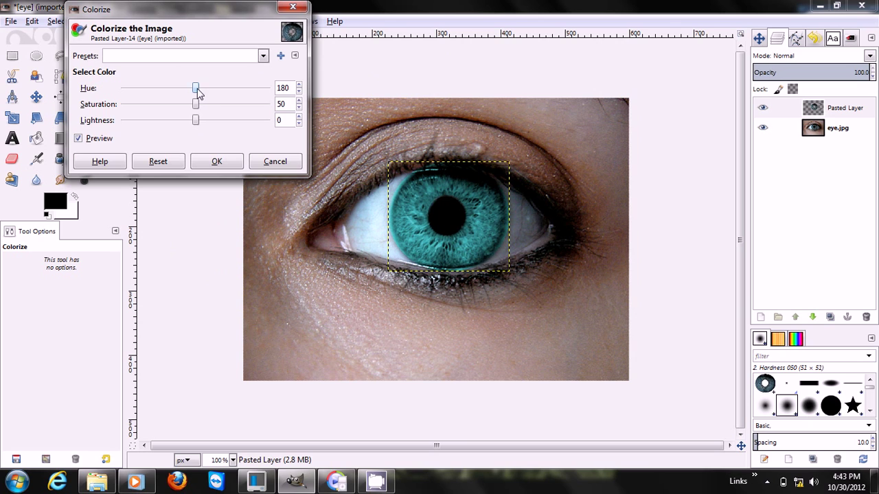
mouse_move(197, 93)
left_mouse_down()
mouse_move(181, 89)
mouse_move(239, 90)
mouse_move(220, 108)
mouse_move(184, 105)
mouse_move(217, 103)
mouse_move(206, 103)
left_mouse_up()
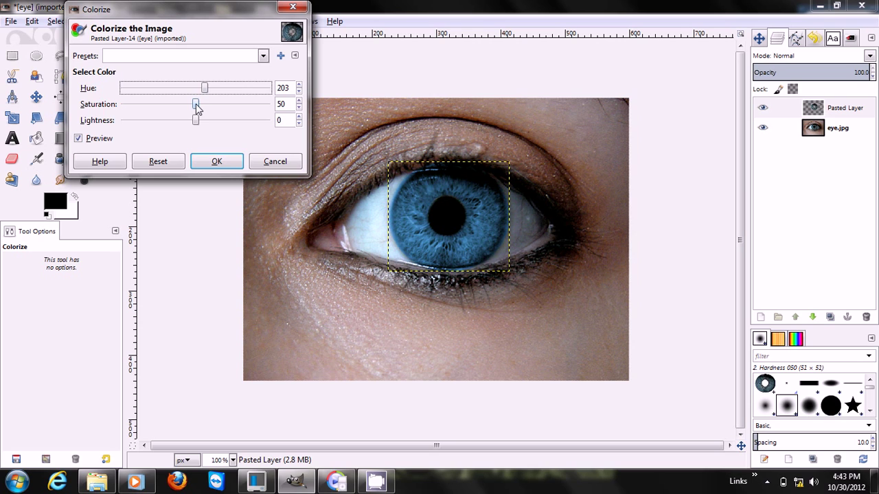
left_click_drag(195, 103, 202, 128)
left_click_drag(131, 121, 210, 121)
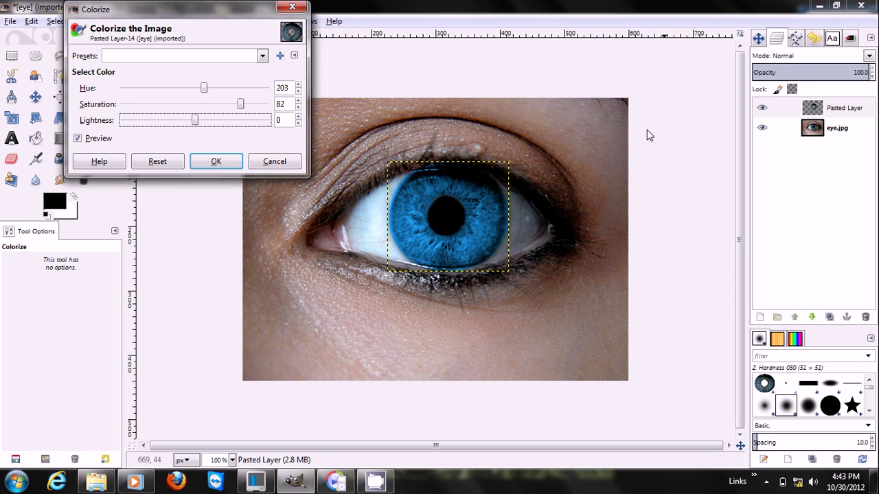
left_click(225, 162)
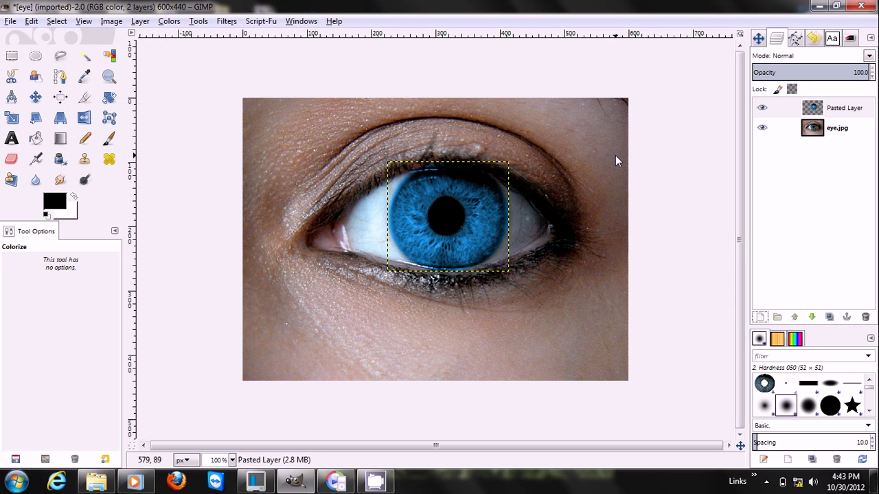
Turn off the eye.jpg layer's visibility to see the blue iris alone over transparency.
left_click(765, 128)
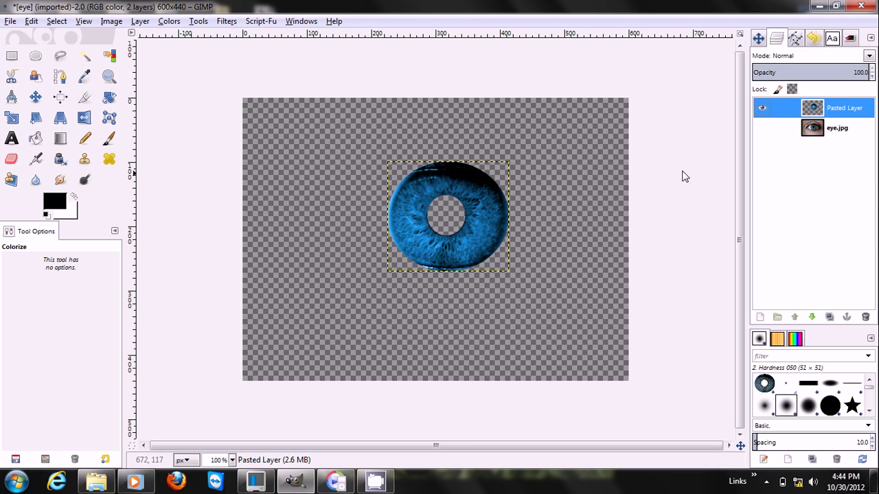
Make eye.jpg visible again, try Overlay mode on the layer, then undo the change.
left_click(762, 127)
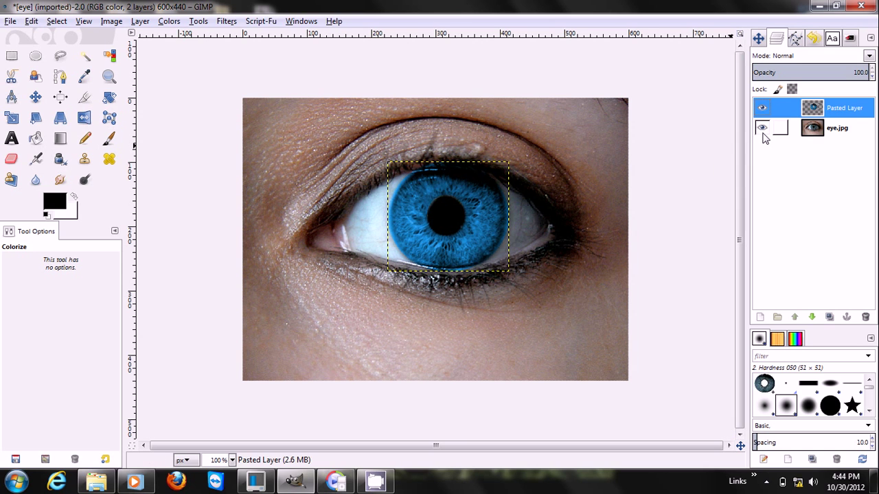
left_click(874, 59)
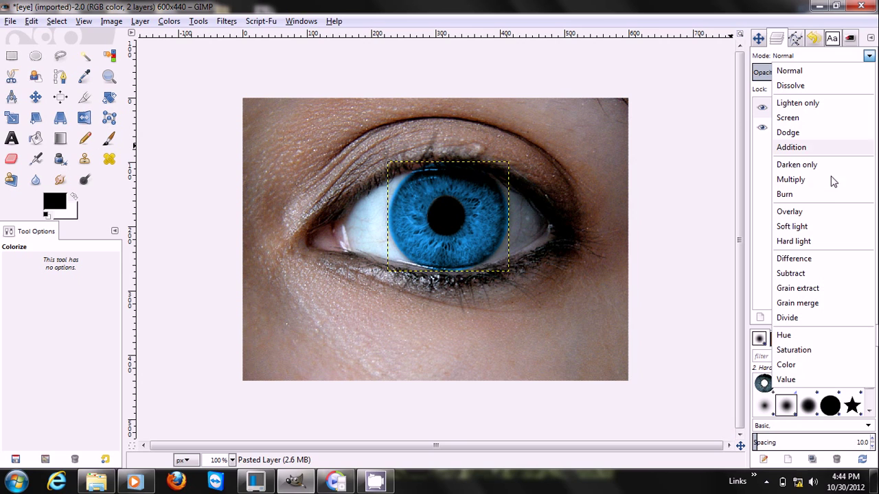
left_click(820, 221)
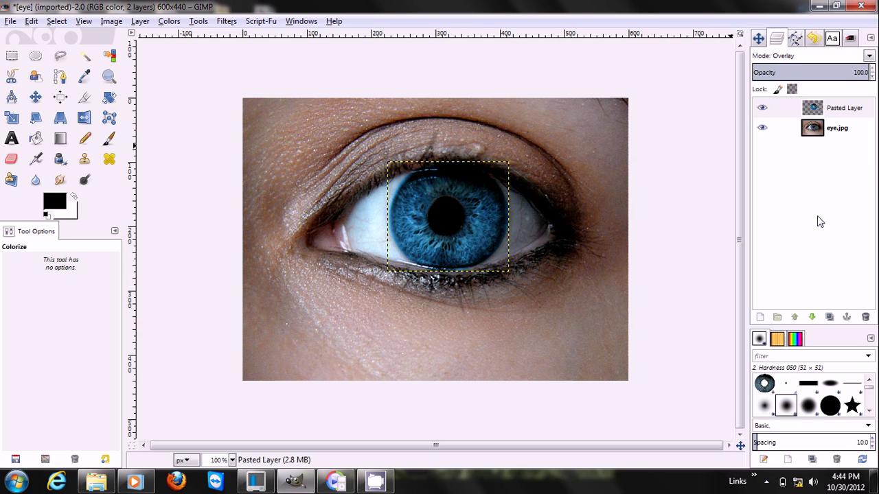
key("ctrl+z")
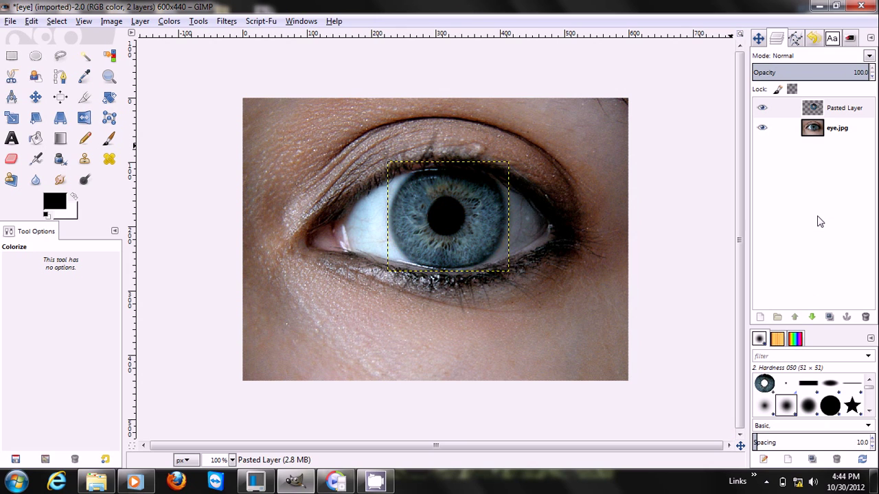
Apply Colors > Map > Rotate Colors, adjusting the From and To hue ranges until the iris is purple.
left_click(170, 20)
left_click(173, 61)
left_click(170, 21)
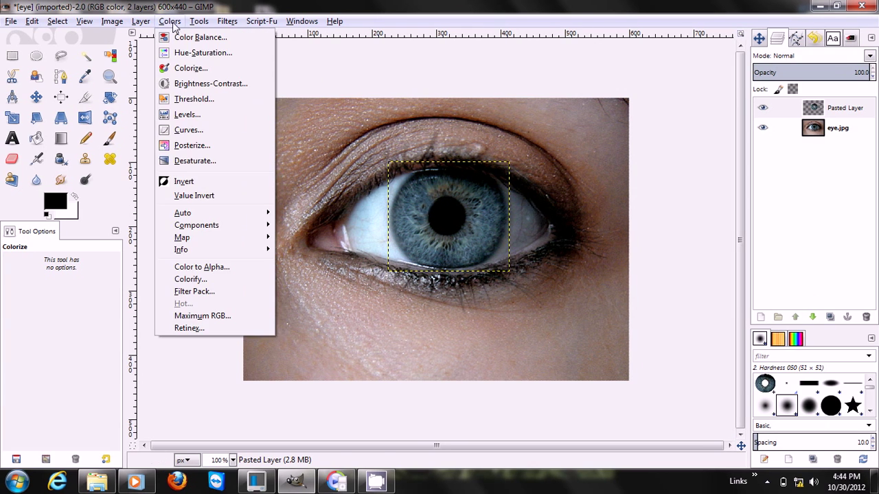
mouse_move(203, 246)
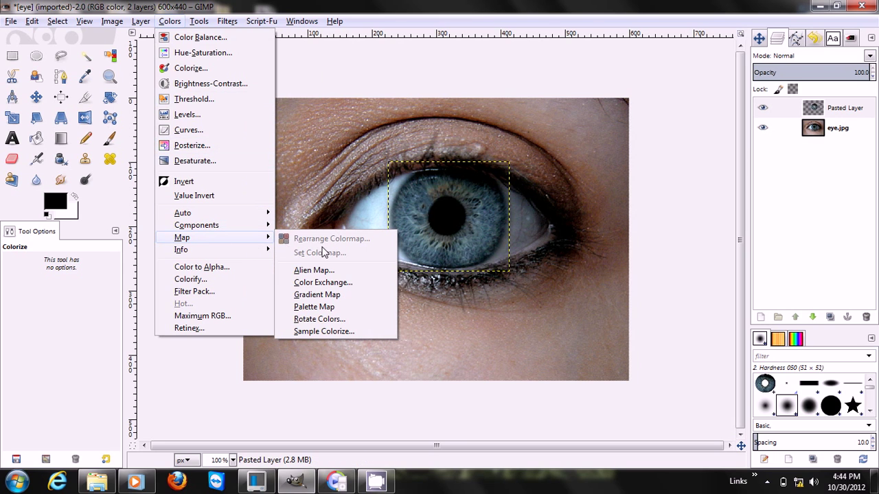
left_click(326, 318)
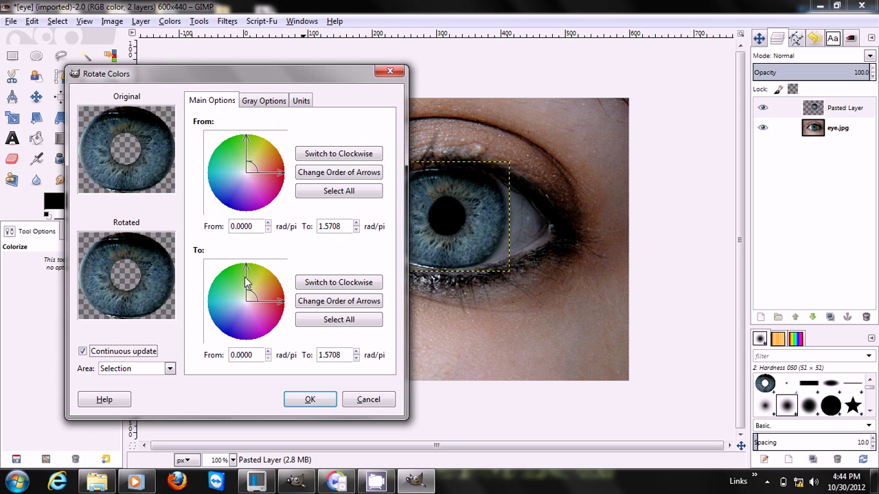
left_click_drag(246, 282, 268, 316)
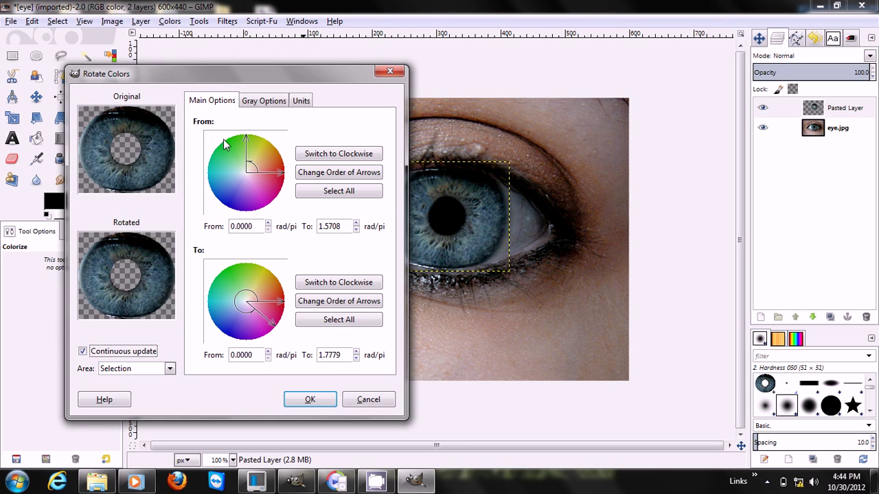
left_click_drag(247, 140, 231, 189)
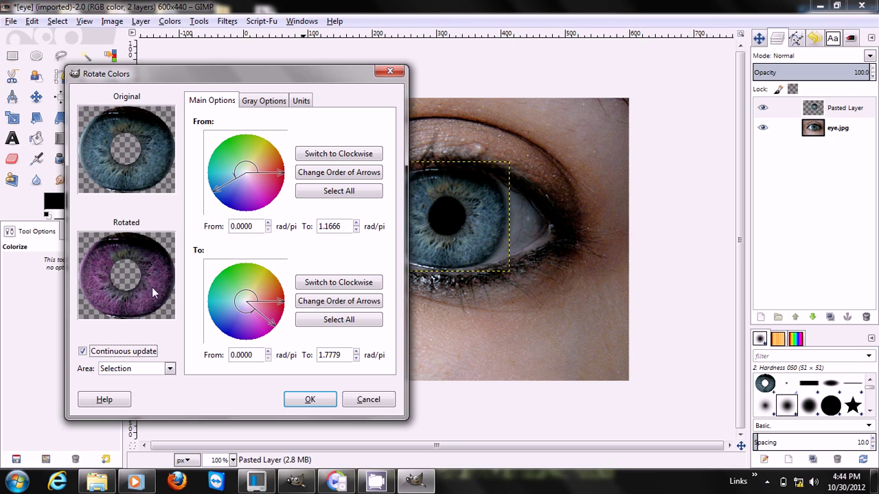
left_click(307, 400)
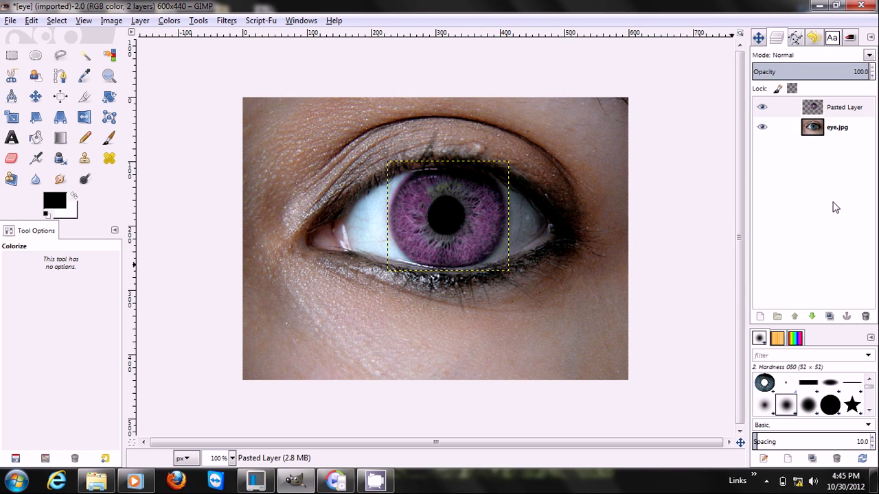
Select the eye.jpg layer and bring up the CamStudio recorder from the system tray.
left_click(857, 131)
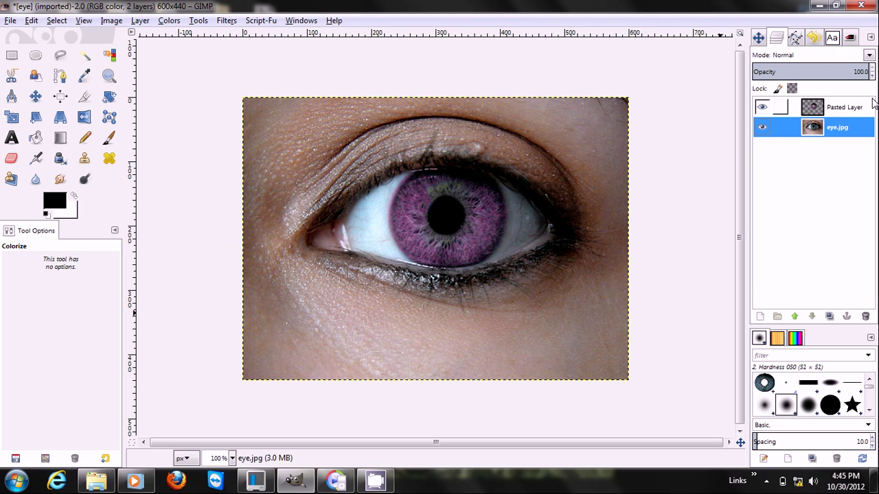
left_click(767, 483)
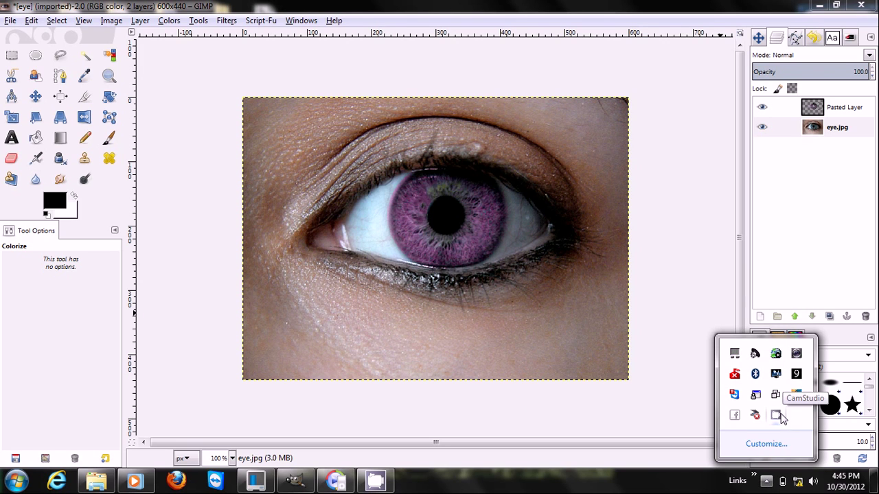
left_click(778, 418)
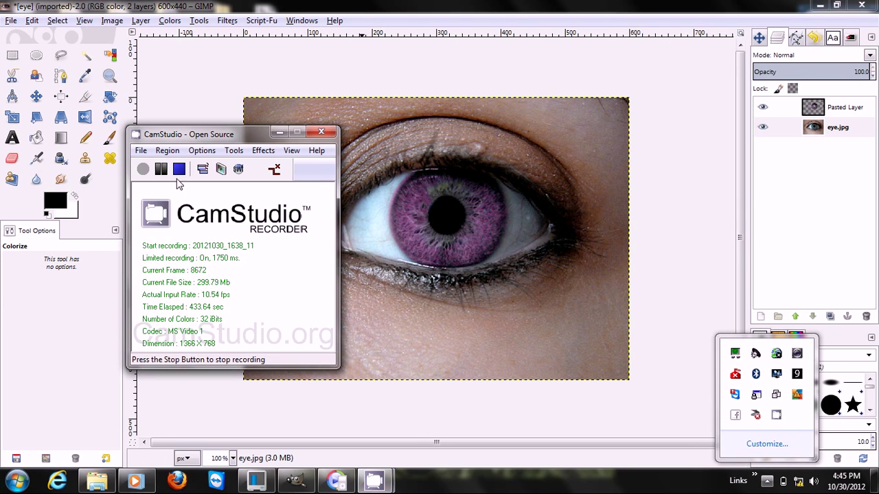